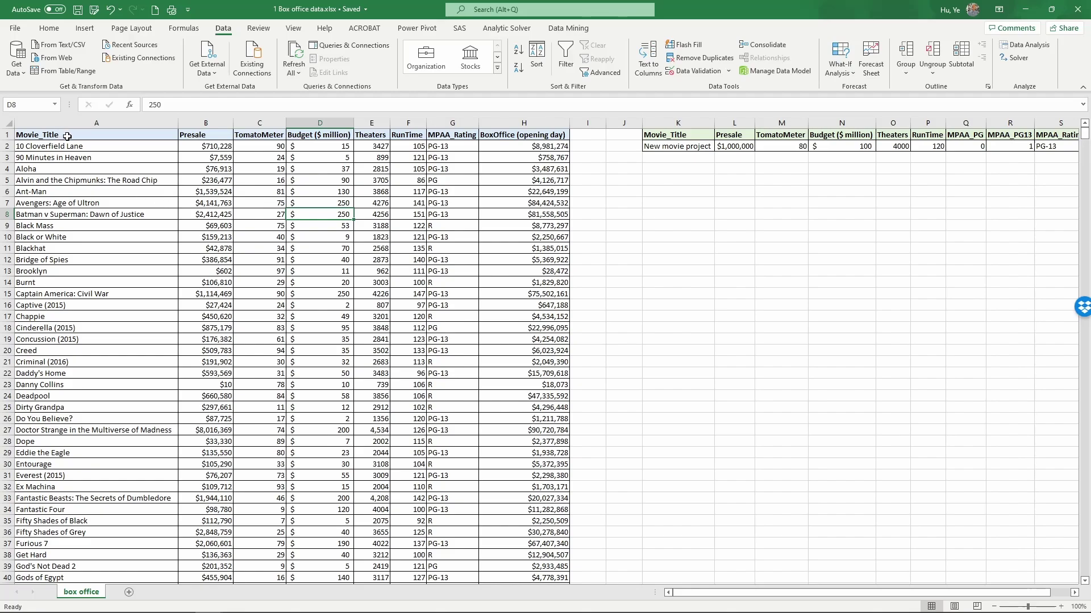
# Review the first movie's values from 10 Cloverfield Lane through its opening day box office
pyautogui.click(67, 136)
pyautogui.click(98, 122)
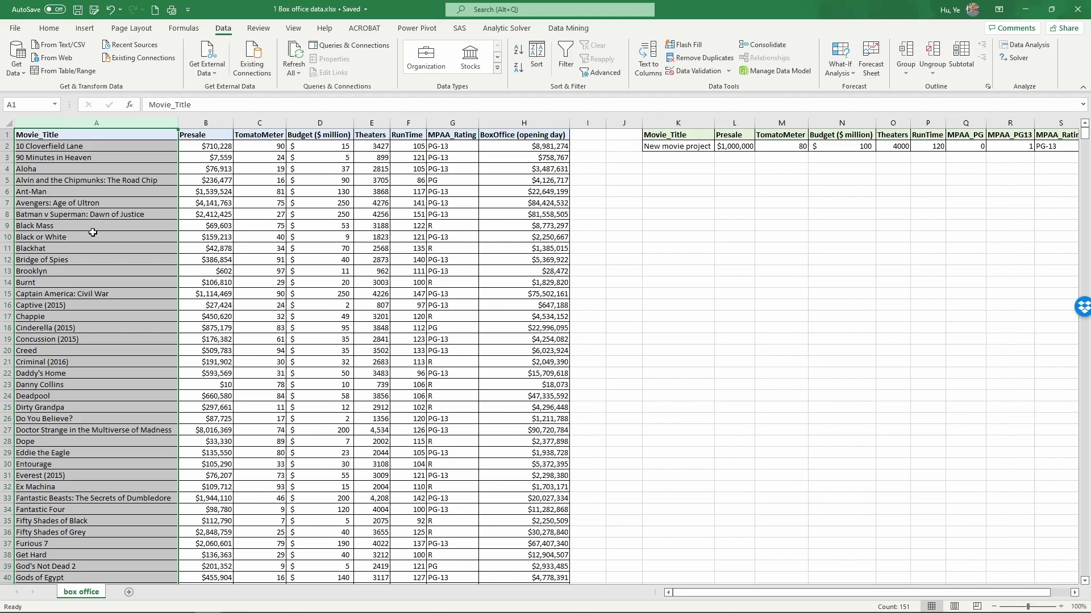
pyautogui.click(137, 143)
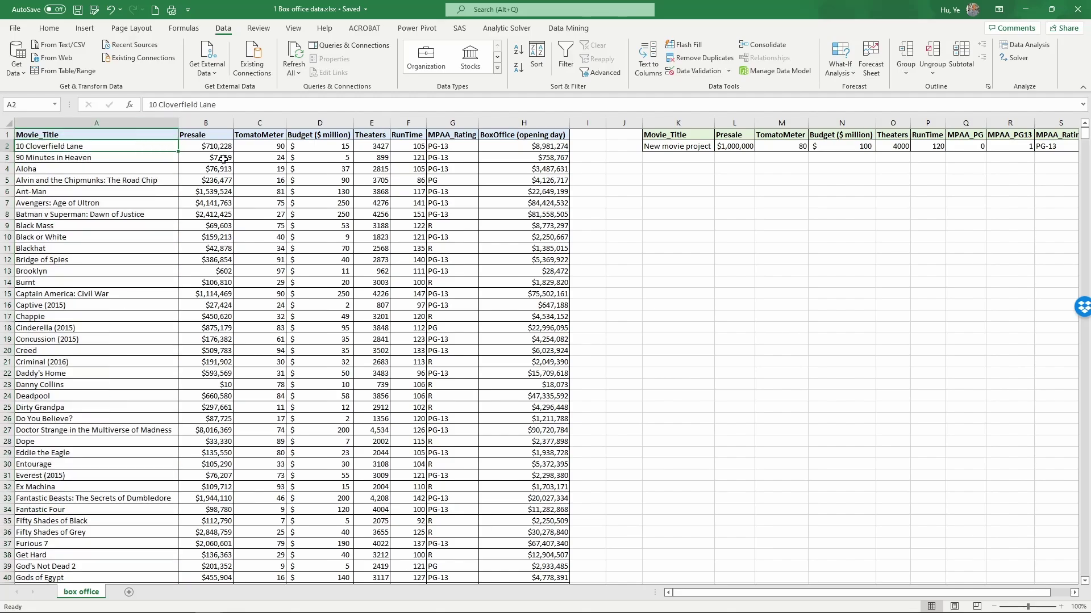
pyautogui.click(219, 147)
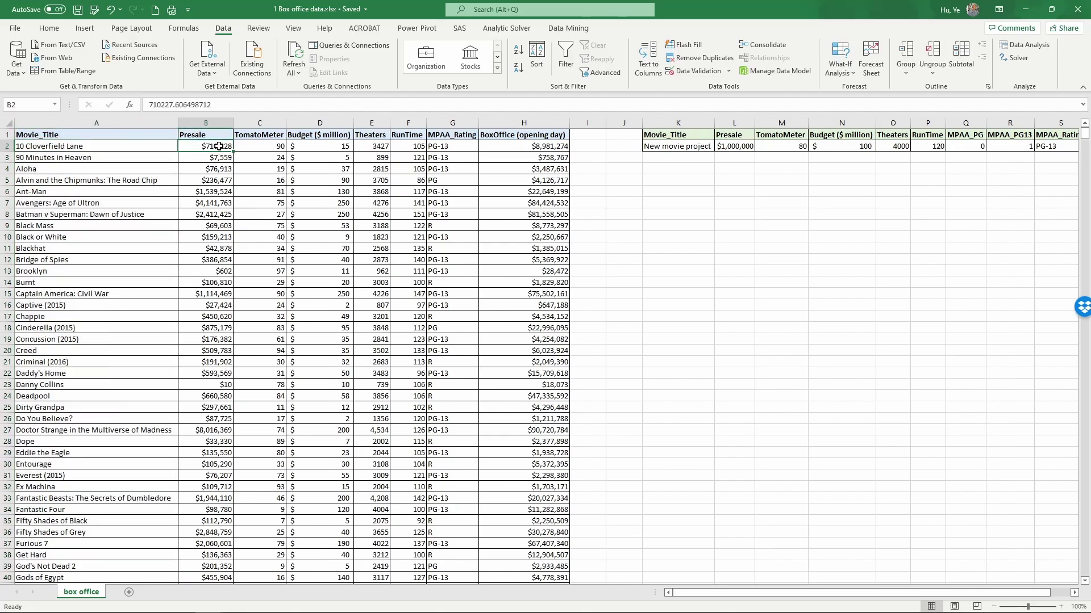
pyautogui.click(272, 148)
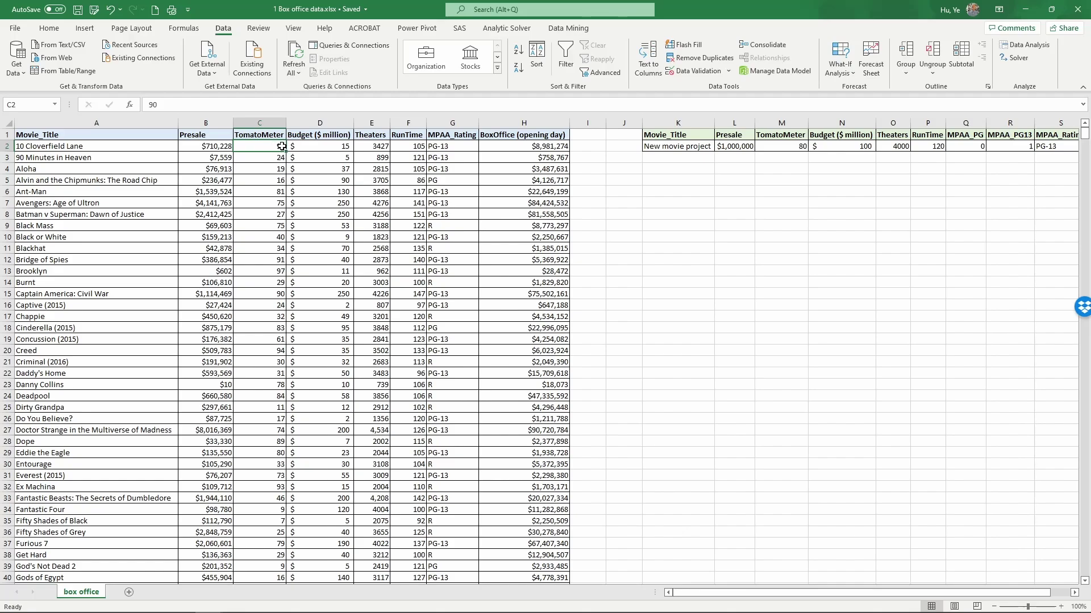
pyautogui.click(140, 146)
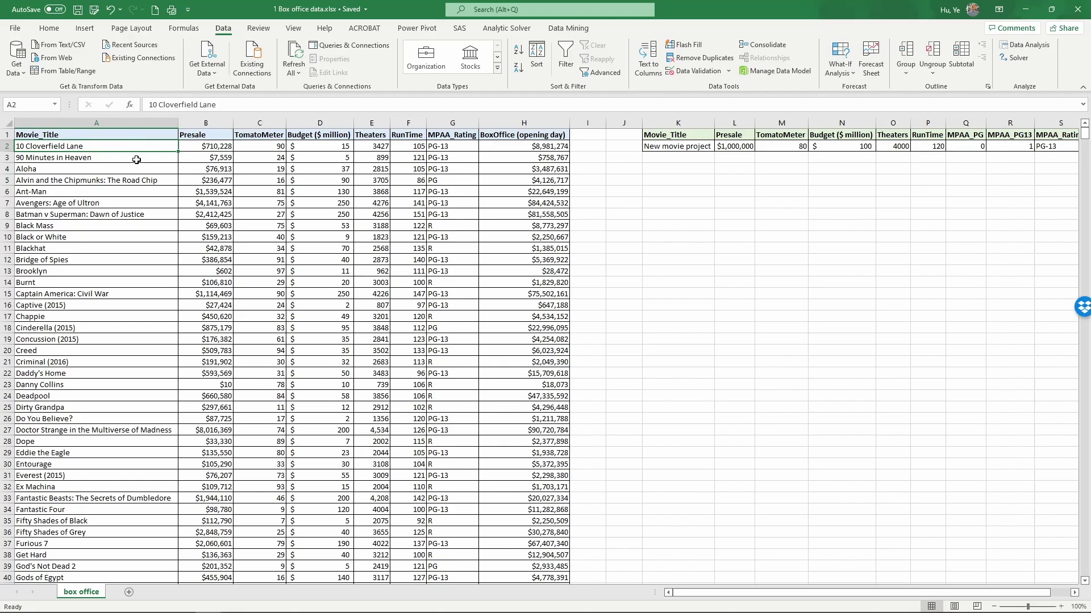
pyautogui.click(320, 147)
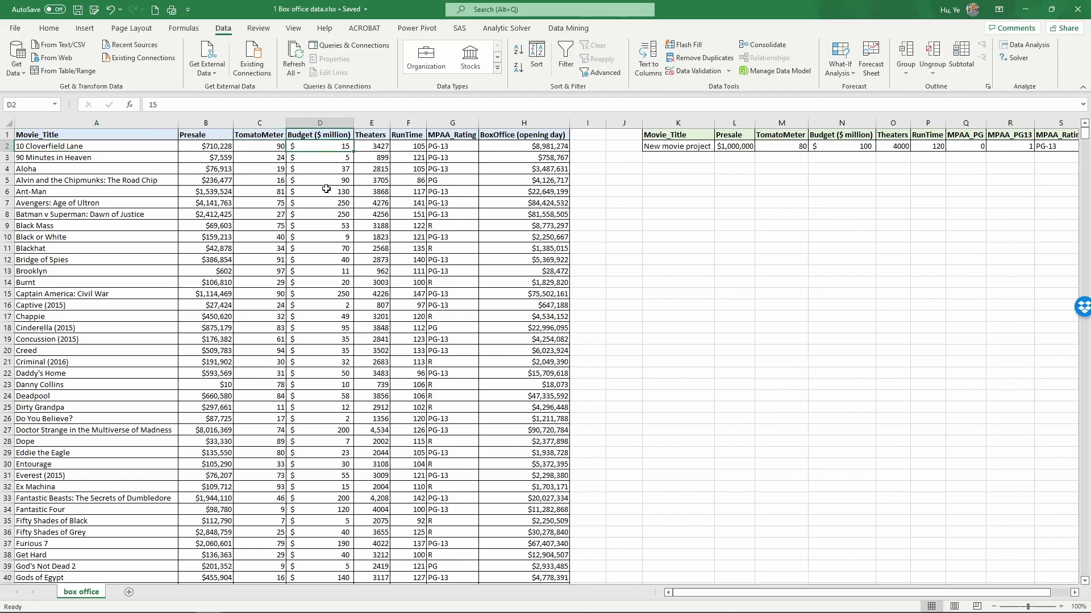
pyautogui.click(379, 146)
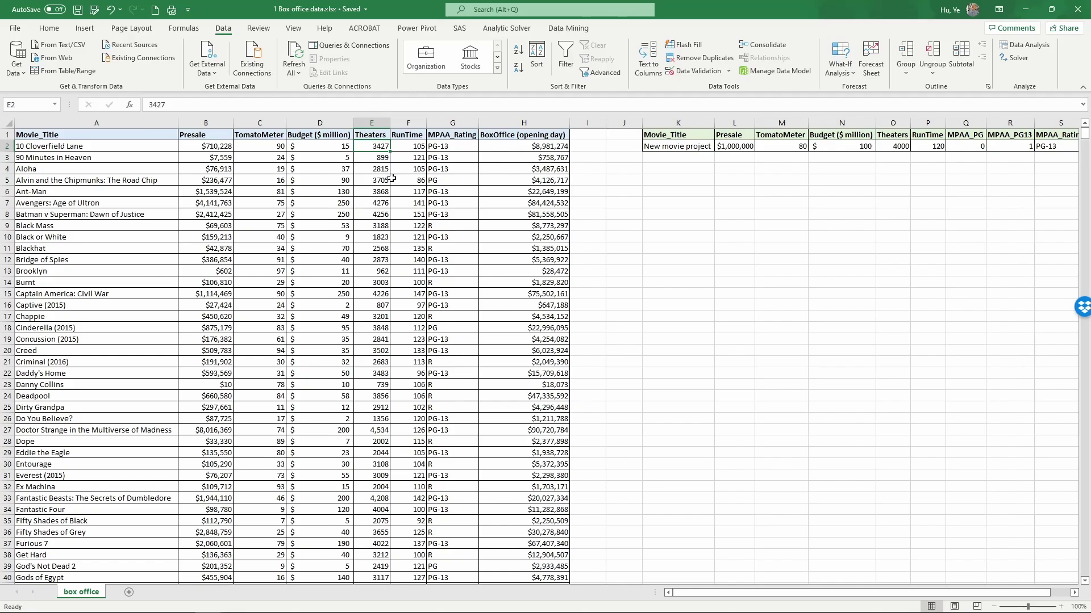
pyautogui.click(413, 147)
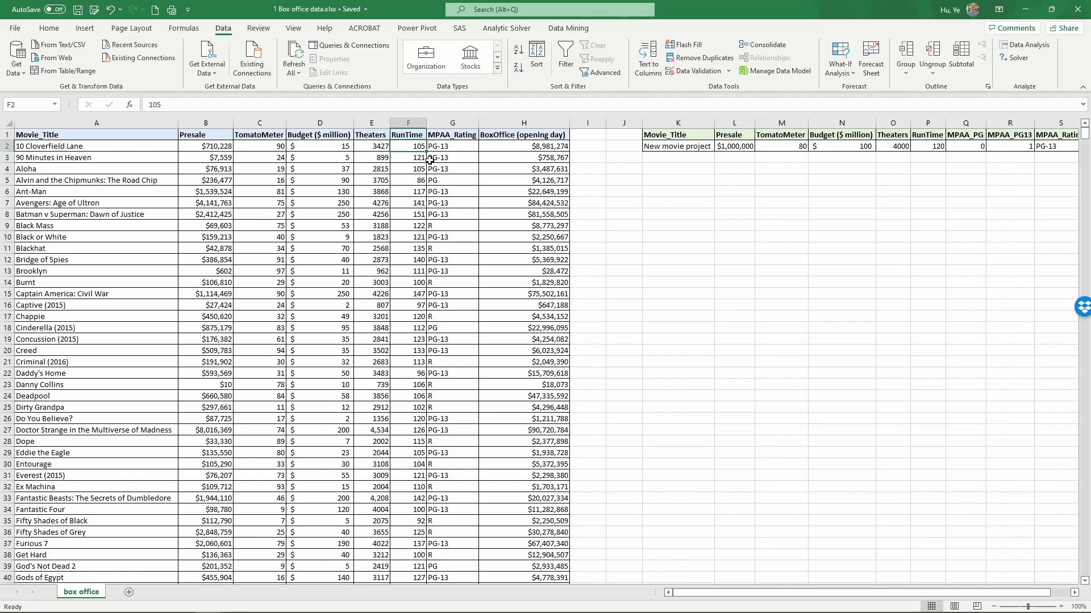
pyautogui.click(450, 146)
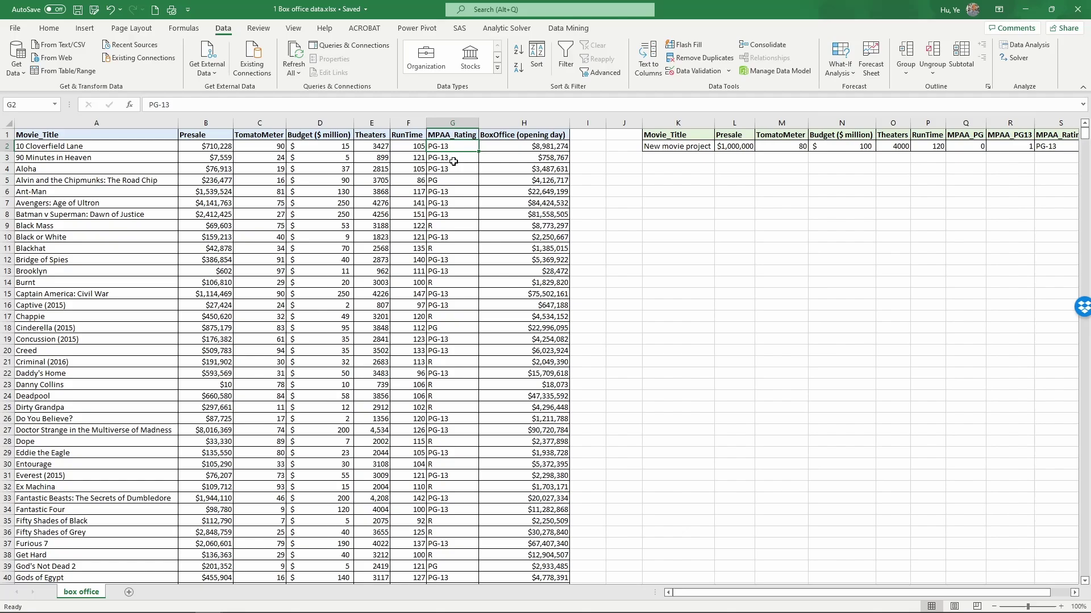
pyautogui.click(523, 149)
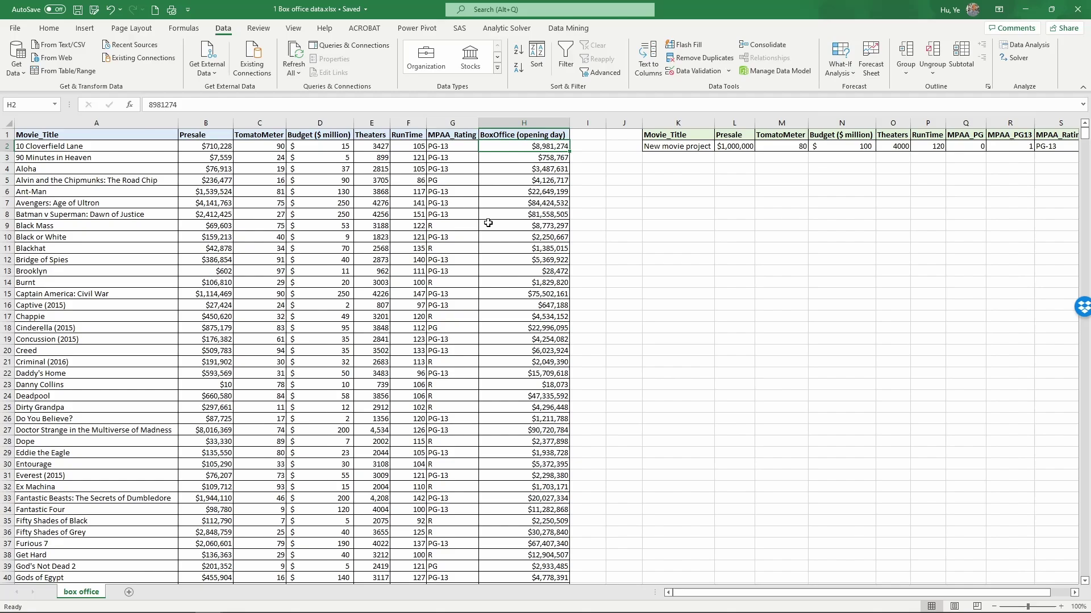
# Select the predictor columns Presale through MPAA_Rating and the BoxOffice (opening day) outcome column
pyautogui.click(520, 119)
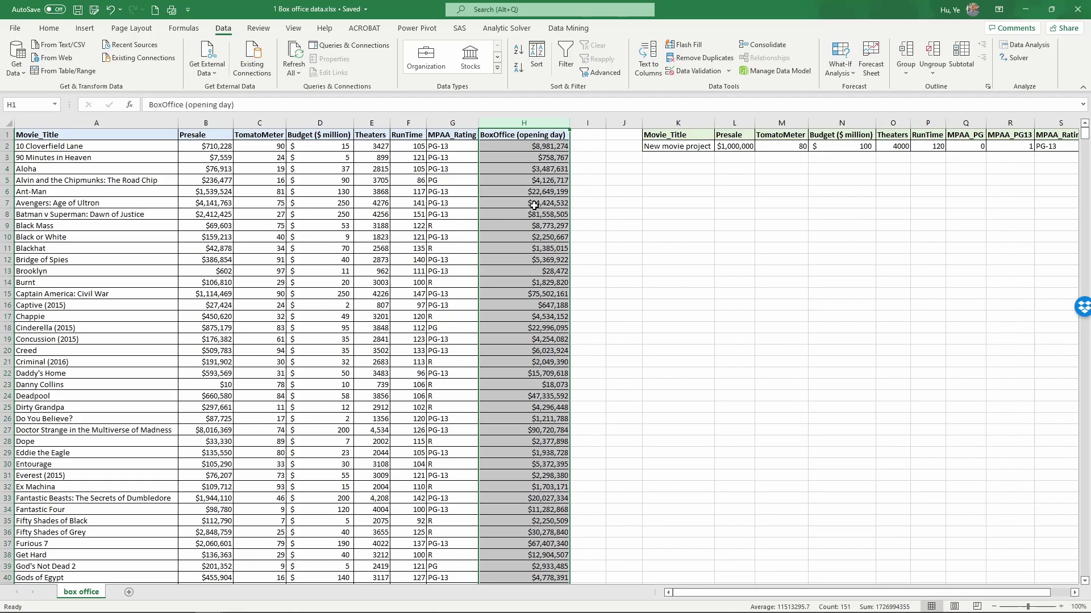
pyautogui.click(216, 133)
pyautogui.moveTo(216, 133); pyautogui.dragTo(449, 134)
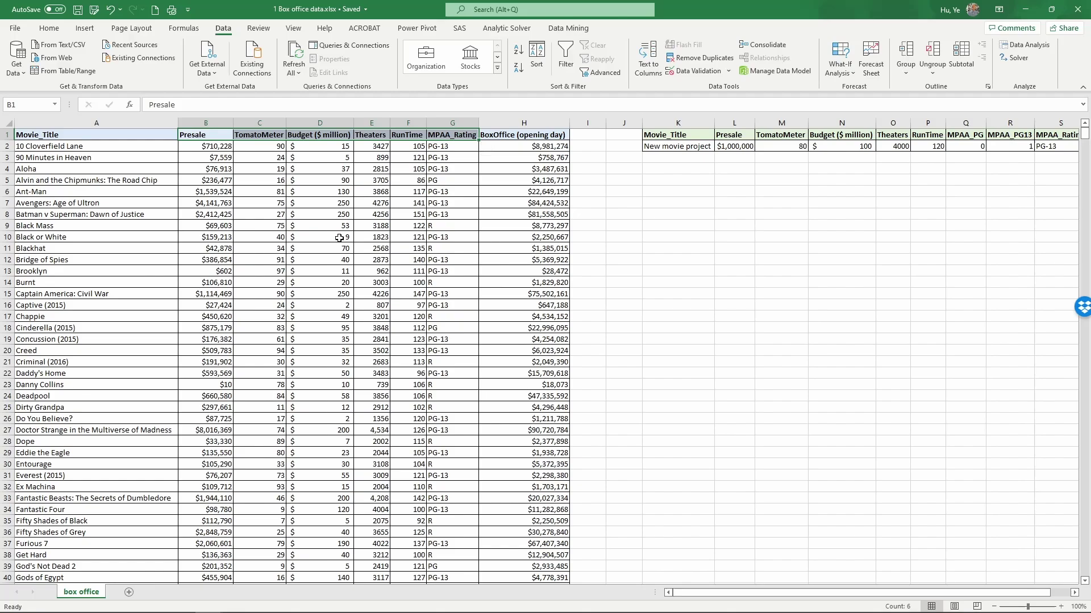
pyautogui.moveTo(205, 123); pyautogui.dragTo(454, 123)
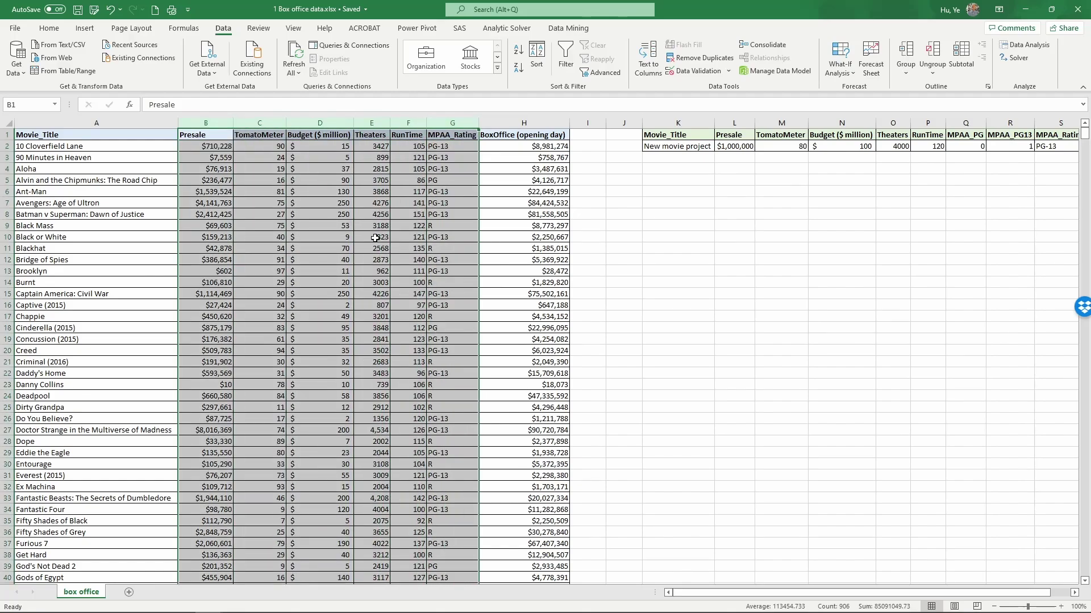
pyautogui.click(520, 123)
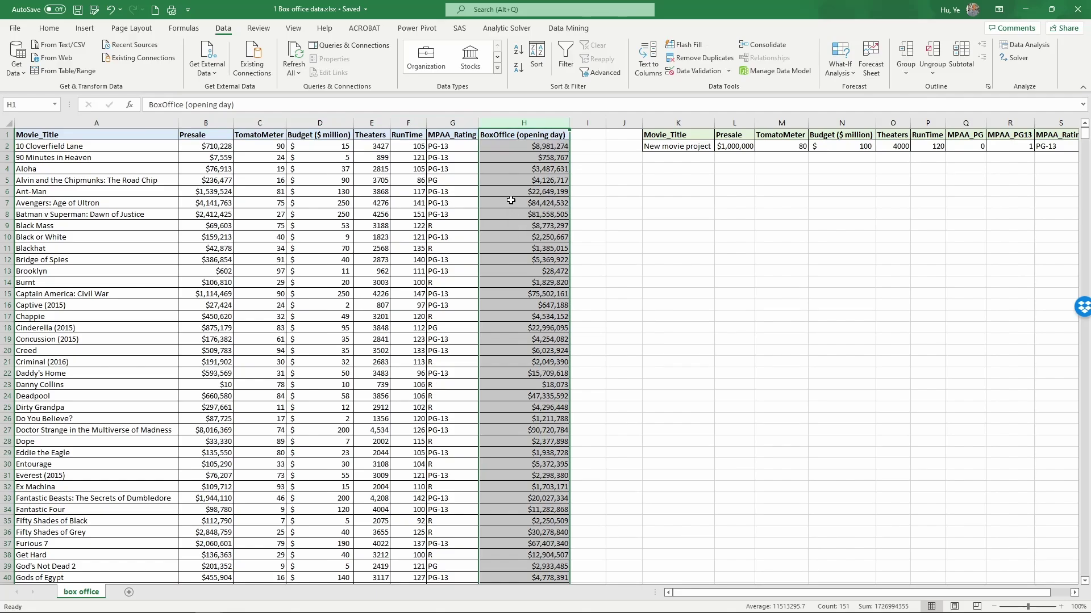
pyautogui.click(519, 158)
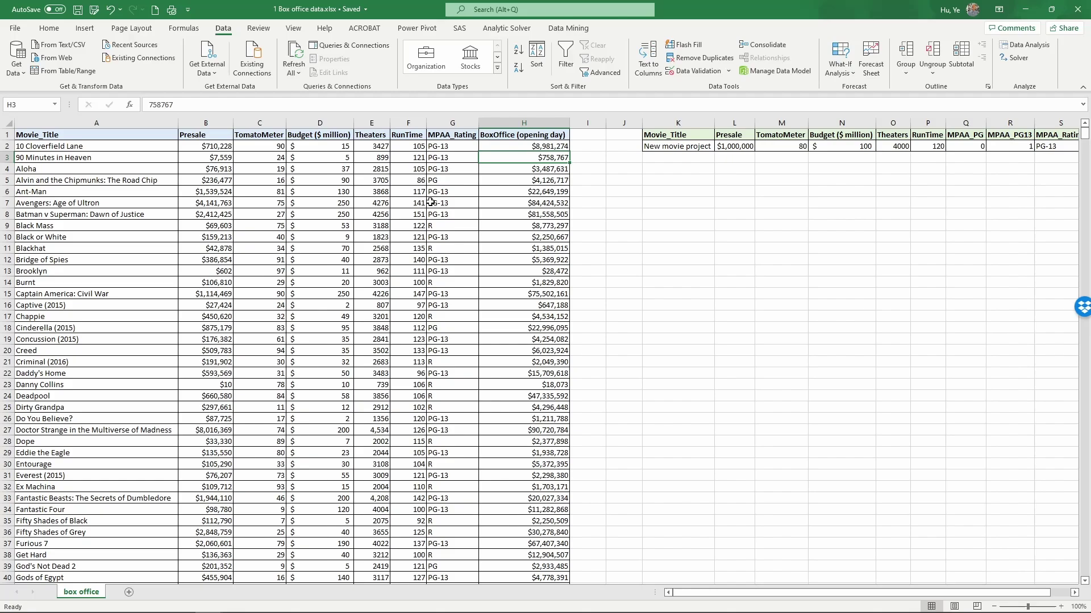
# Look over the New movie project table to the right, then return to the movie data
pyautogui.click(688, 136)
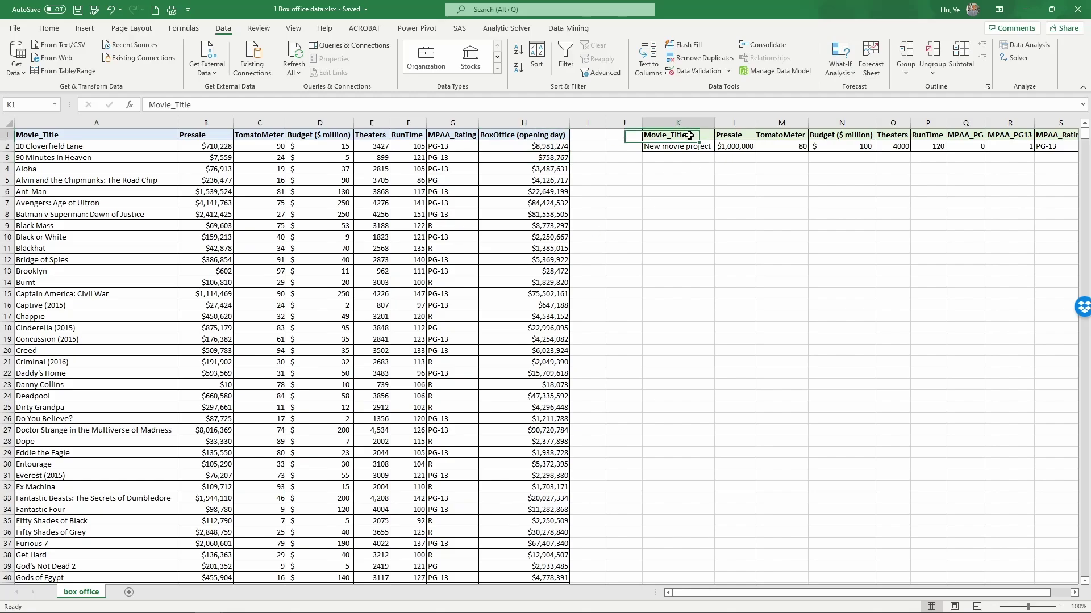
pyautogui.moveTo(689, 135); pyautogui.dragTo(682, 147)
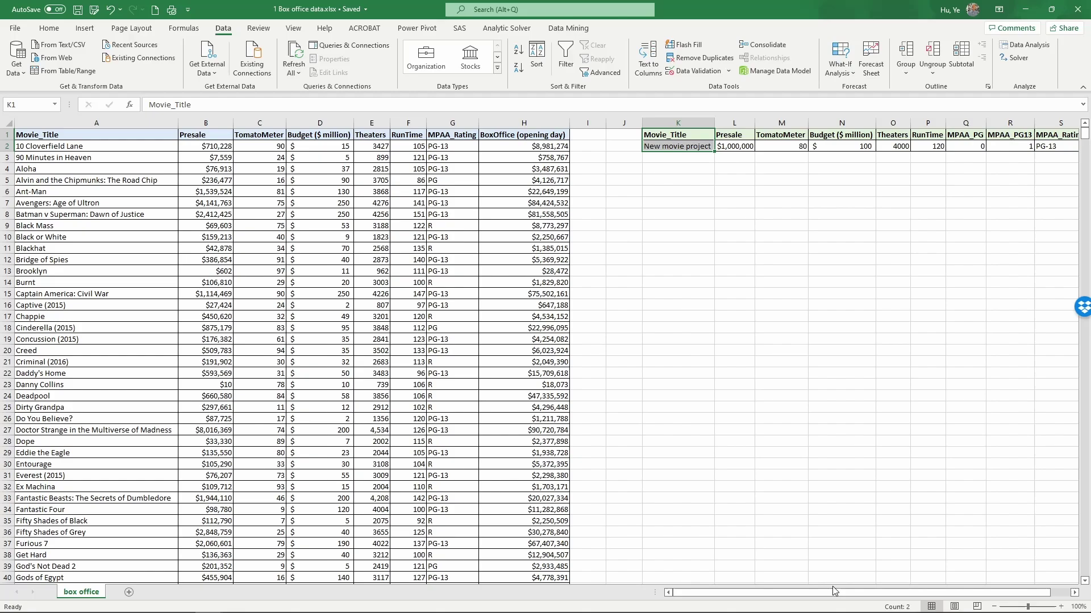
pyautogui.hscroll(2, 833, 591)
pyautogui.hscroll(1, 884, 561)
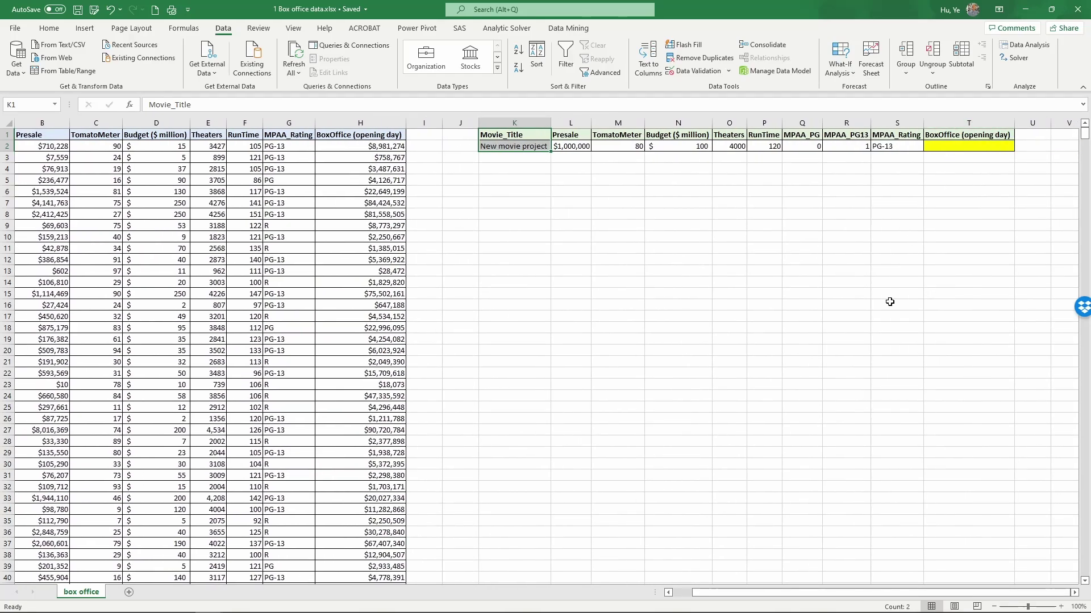
pyautogui.moveTo(736, 593); pyautogui.dragTo(718, 597)
pyautogui.click(380, 180)
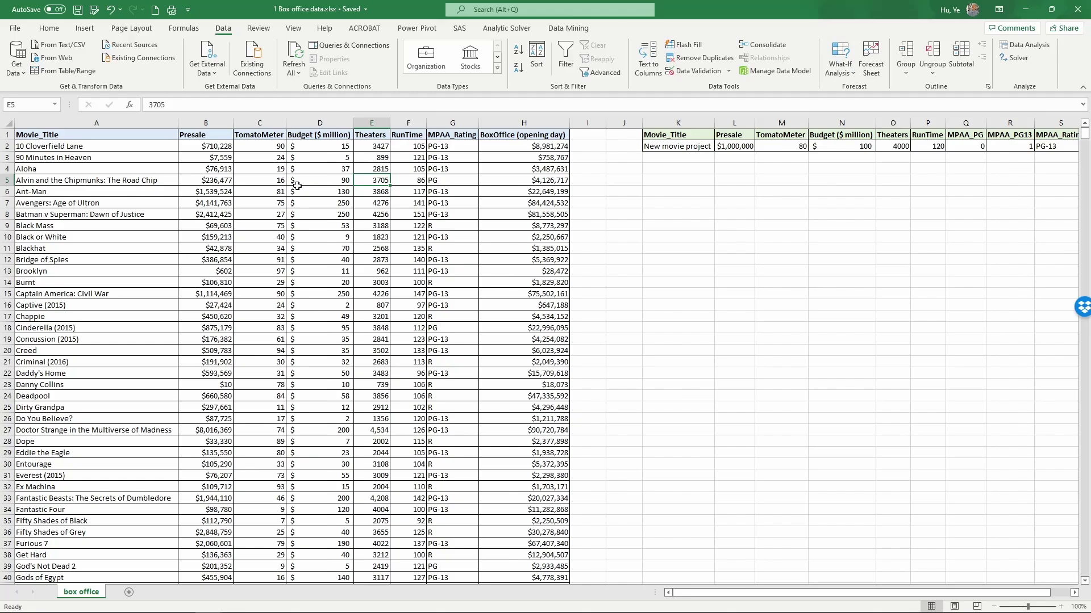
# Select the numeric predictor columns and MPAA_Rating, checking the PG-13, PG and R ratings
pyautogui.click(232, 123)
pyautogui.moveTo(233, 123); pyautogui.dragTo(420, 122)
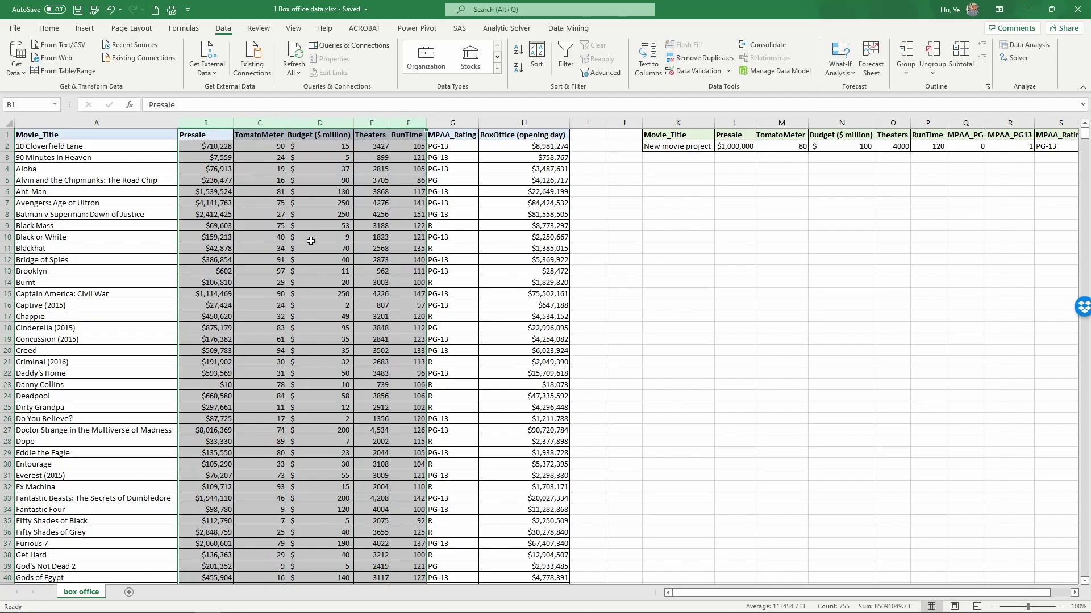
pyautogui.click(465, 122)
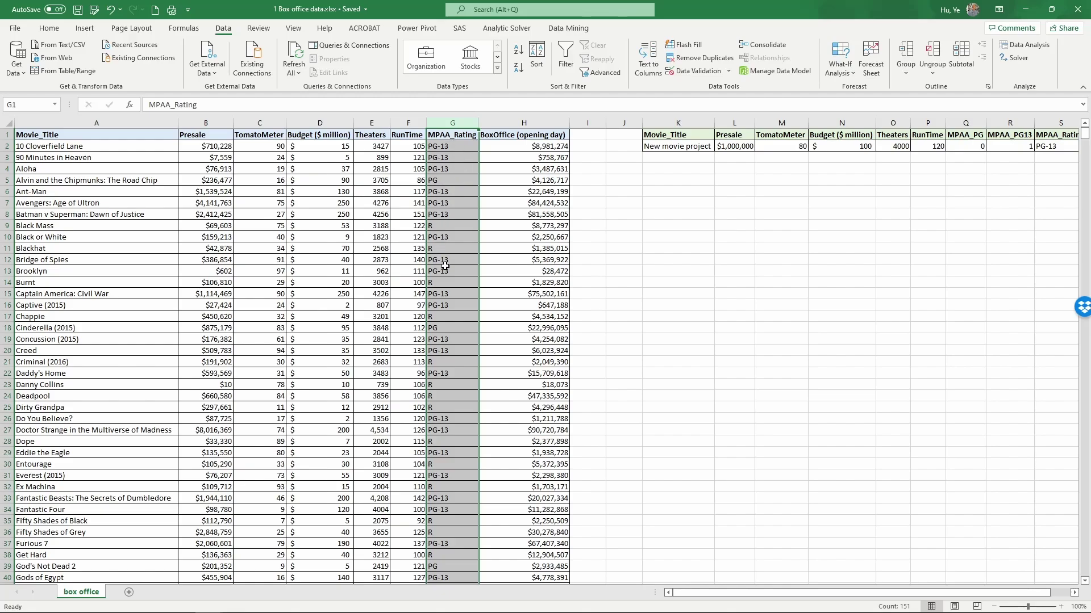
pyautogui.click(453, 149)
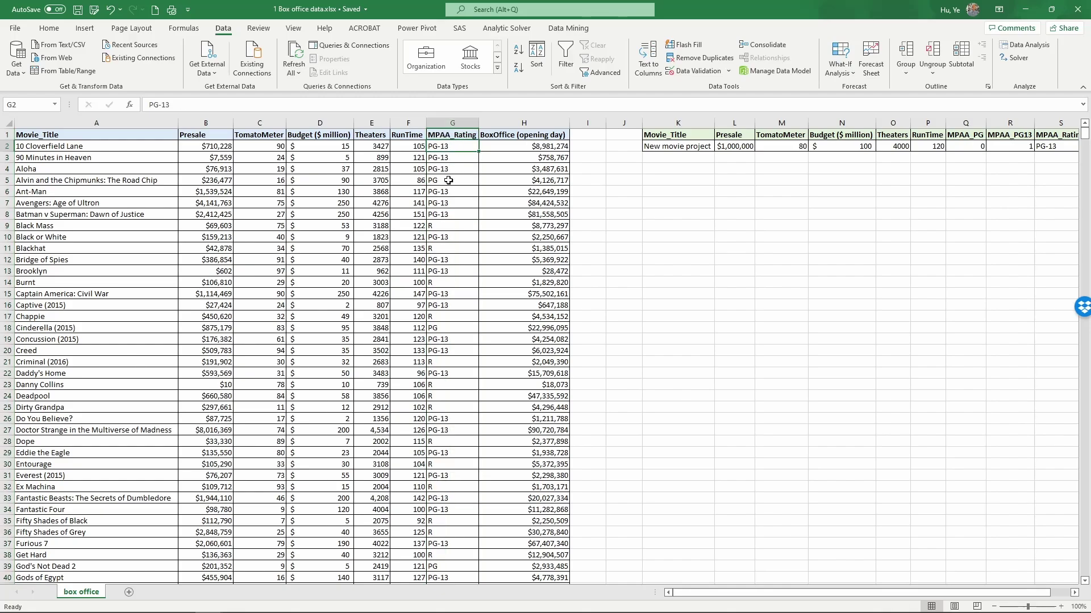
pyautogui.click(450, 180)
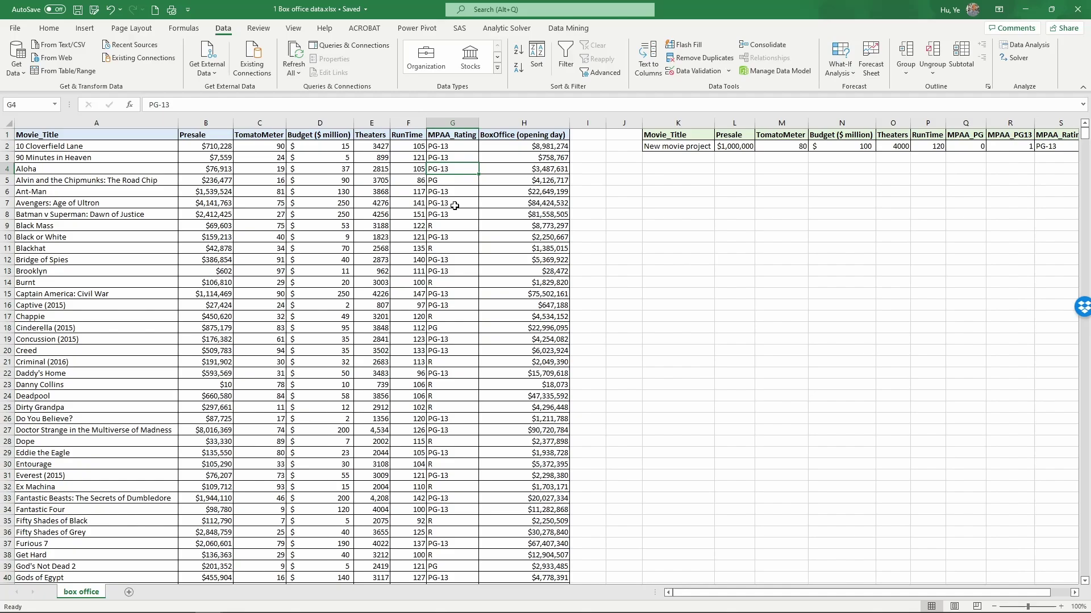
pyautogui.click(452, 225)
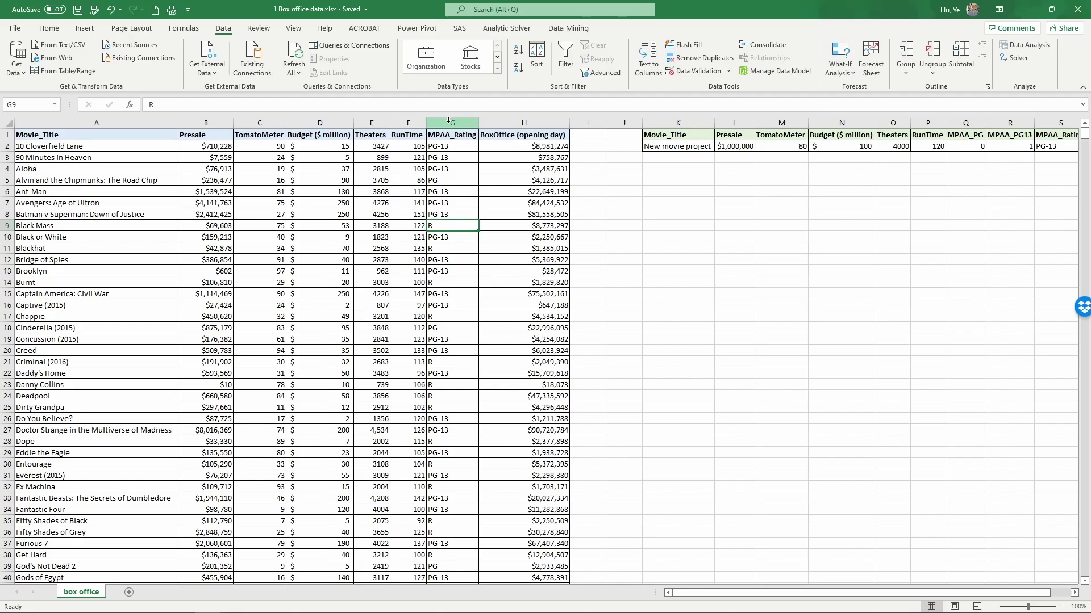
# Insert two blank columns before MPAA_Rating
pyautogui.moveTo(452, 122); pyautogui.dragTo(499, 120)
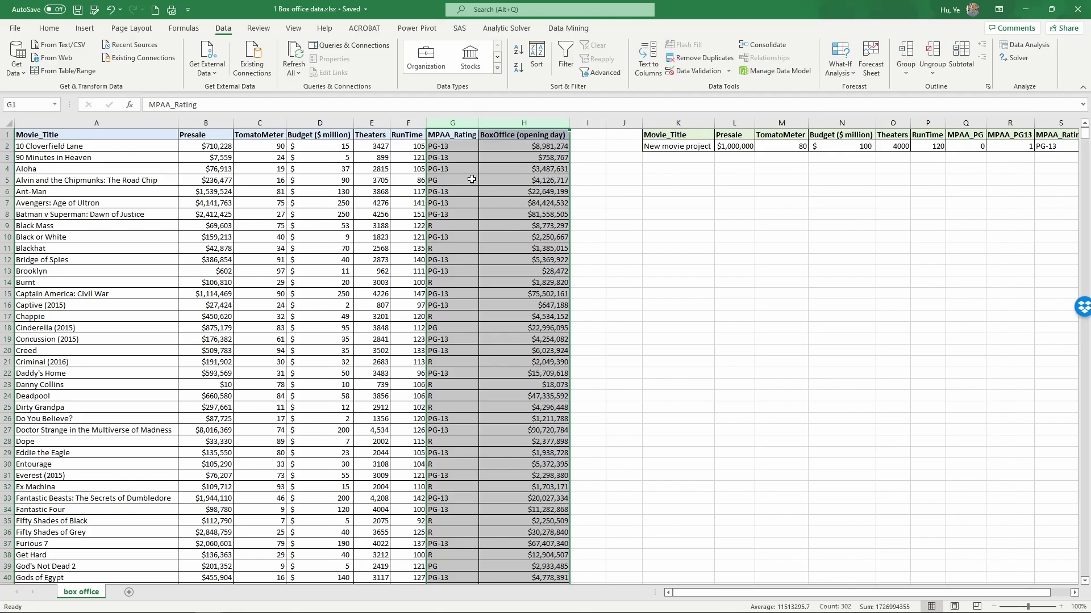
pyautogui.rightClick(473, 146)
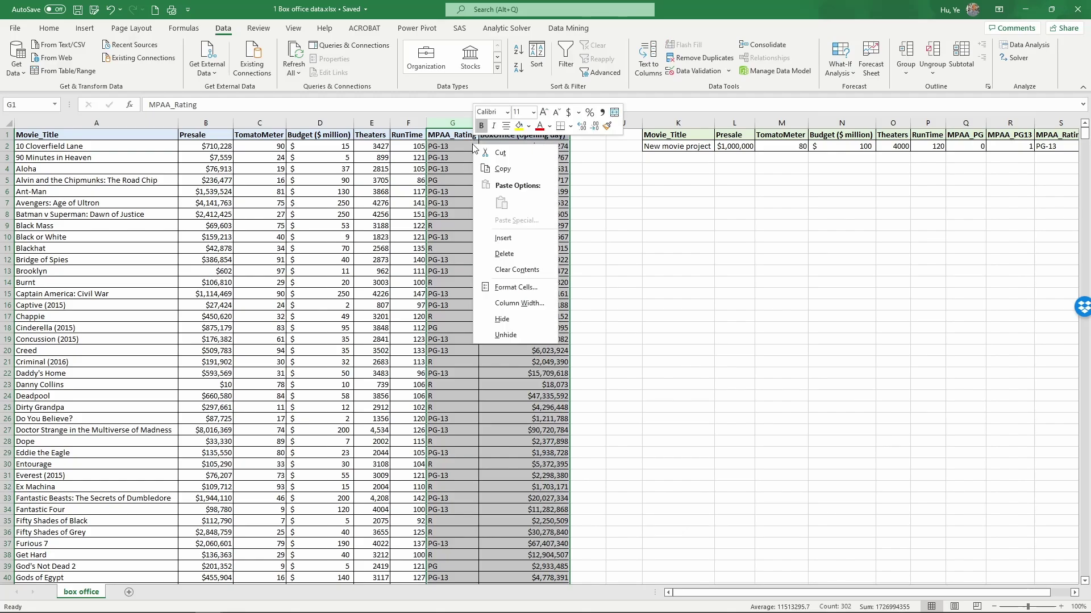
pyautogui.click(530, 234)
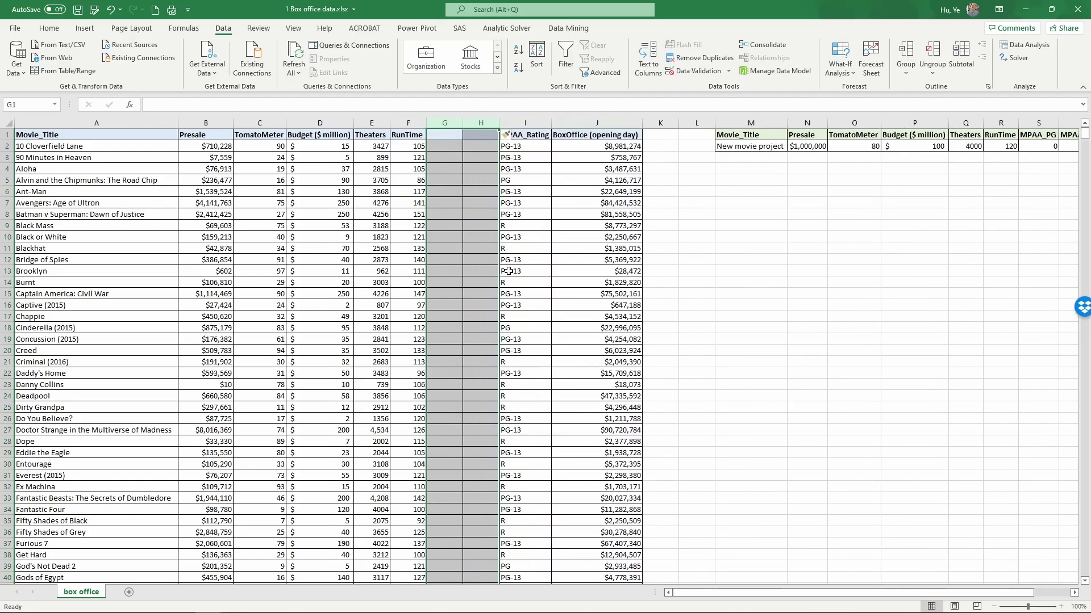
# Head G1 MPAA_PG and H1 MPAA_PG13, then AutoFit columns G:H
pyautogui.click(453, 132)
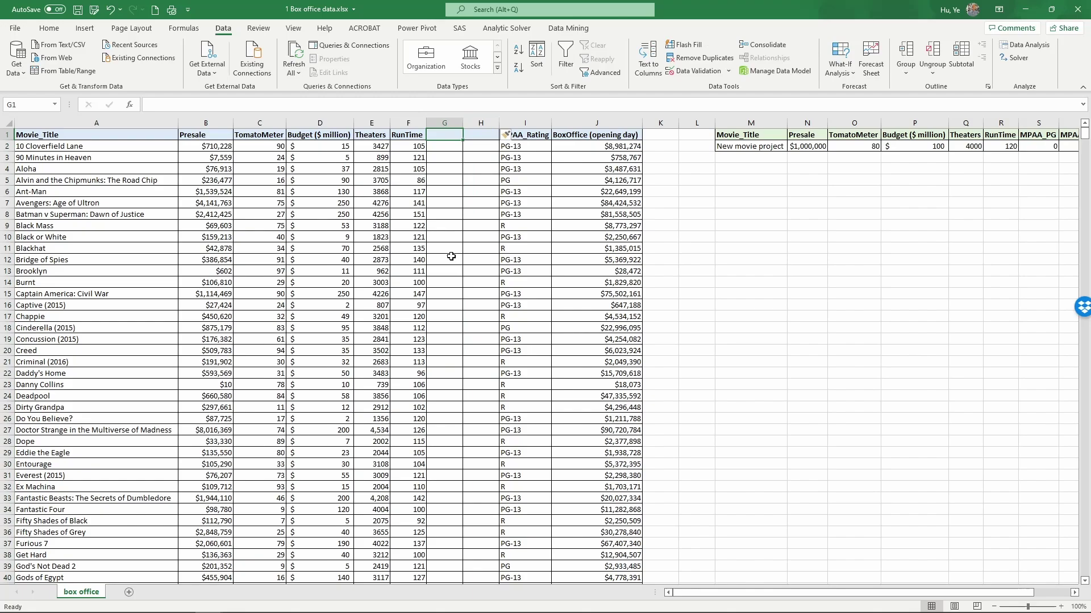
pyautogui.write('MPAA')
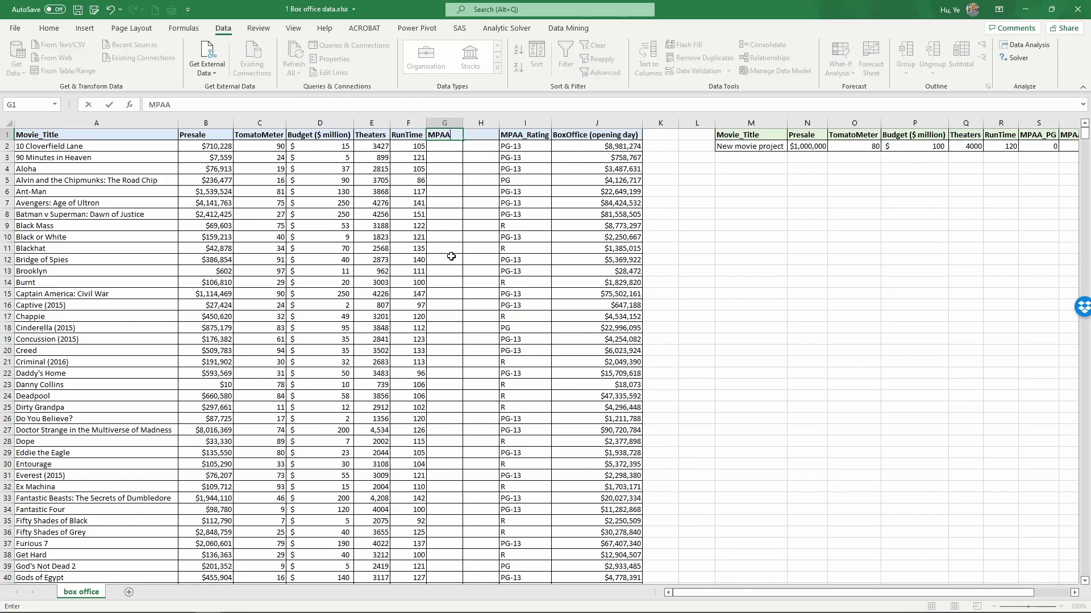
pyautogui.write('_PG')
pyautogui.press('Return')
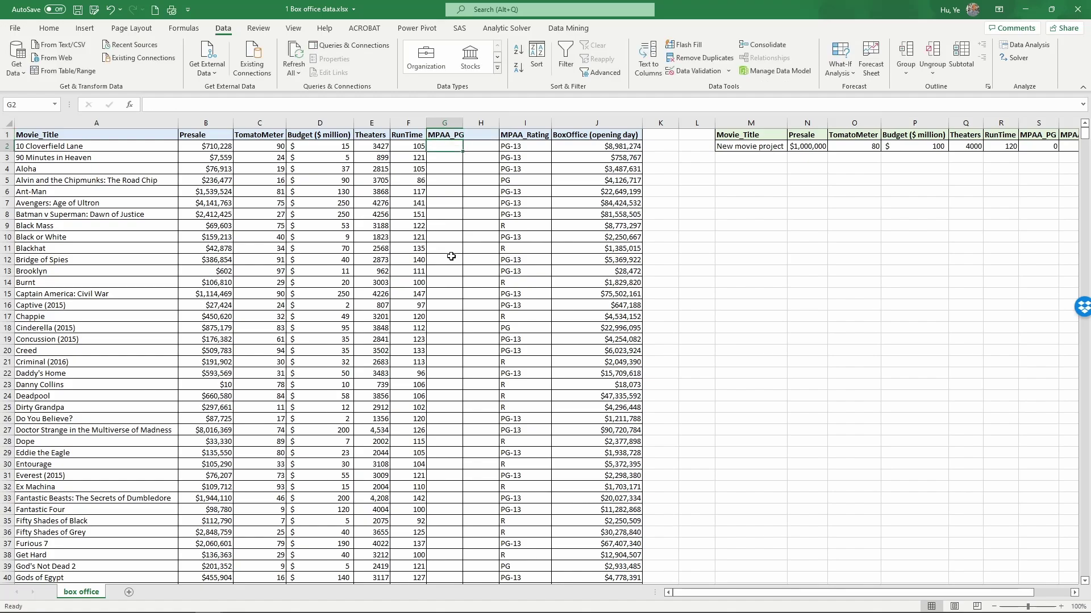
pyautogui.click(482, 137)
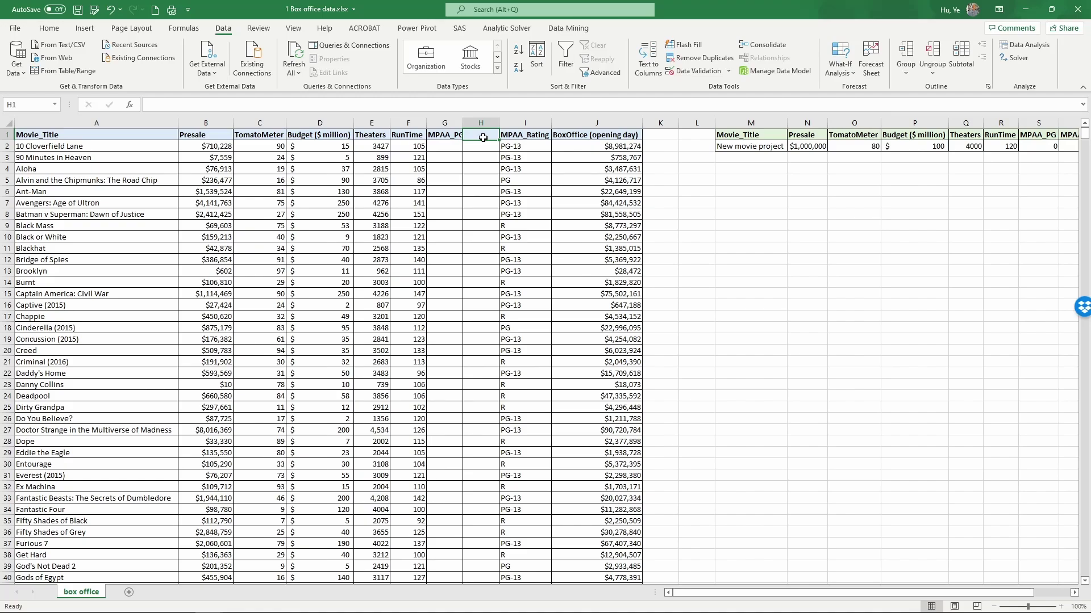
pyautogui.write('MPAA')
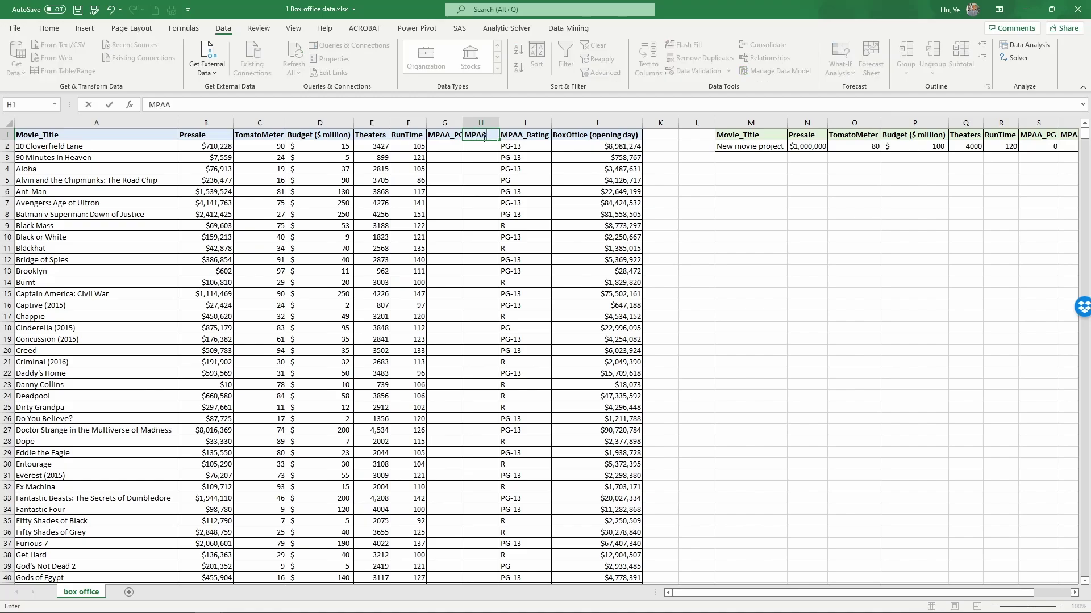
pyautogui.write('_PG13')
pyautogui.press('Return')
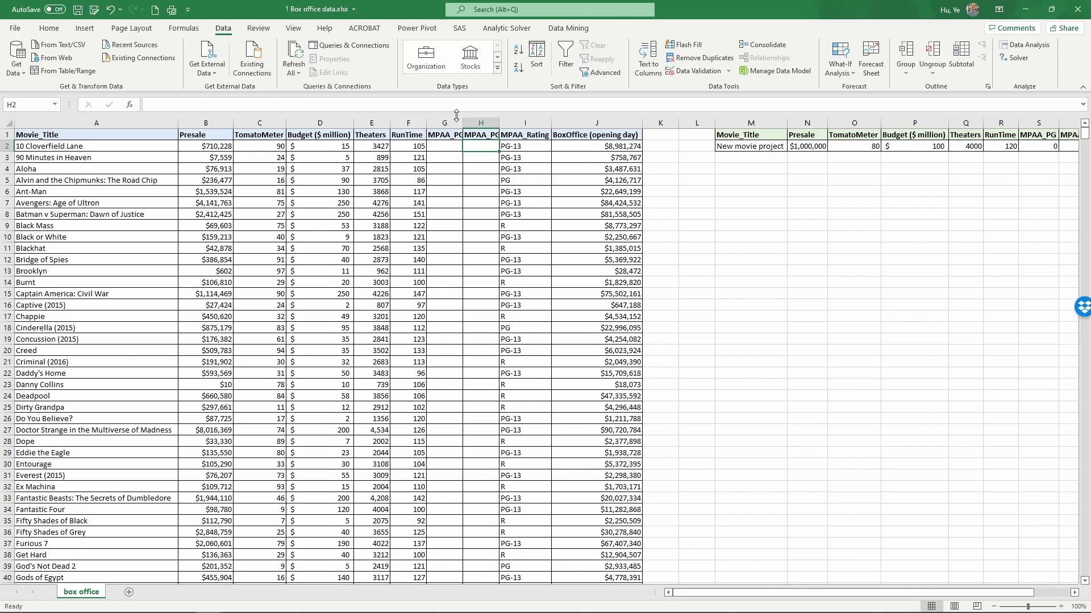
pyautogui.moveTo(444, 122); pyautogui.dragTo(488, 121)
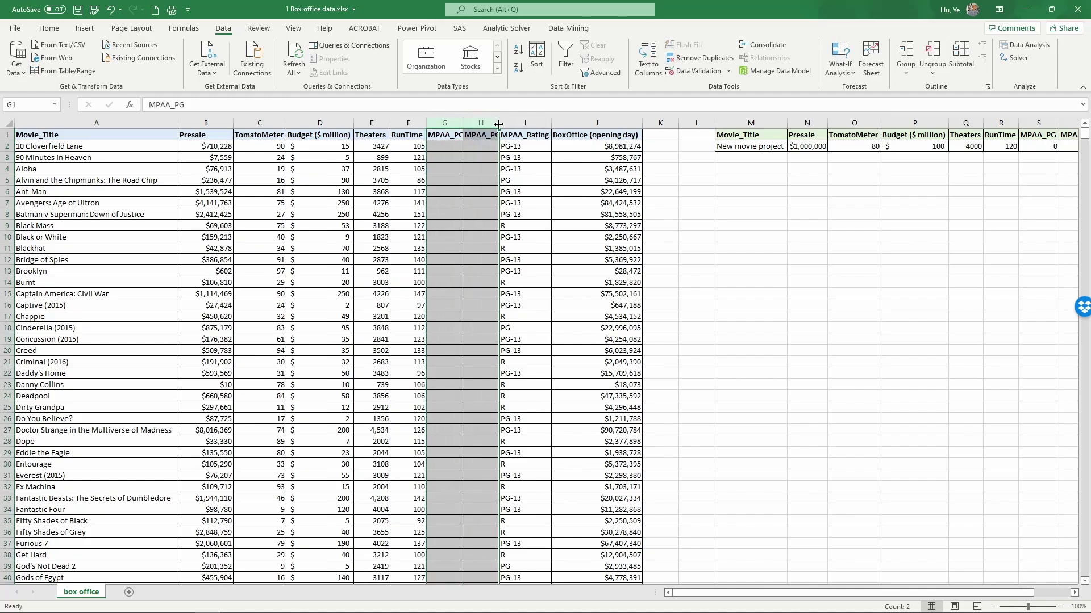
pyautogui.doubleClick(498, 123)
pyautogui.press('Down')
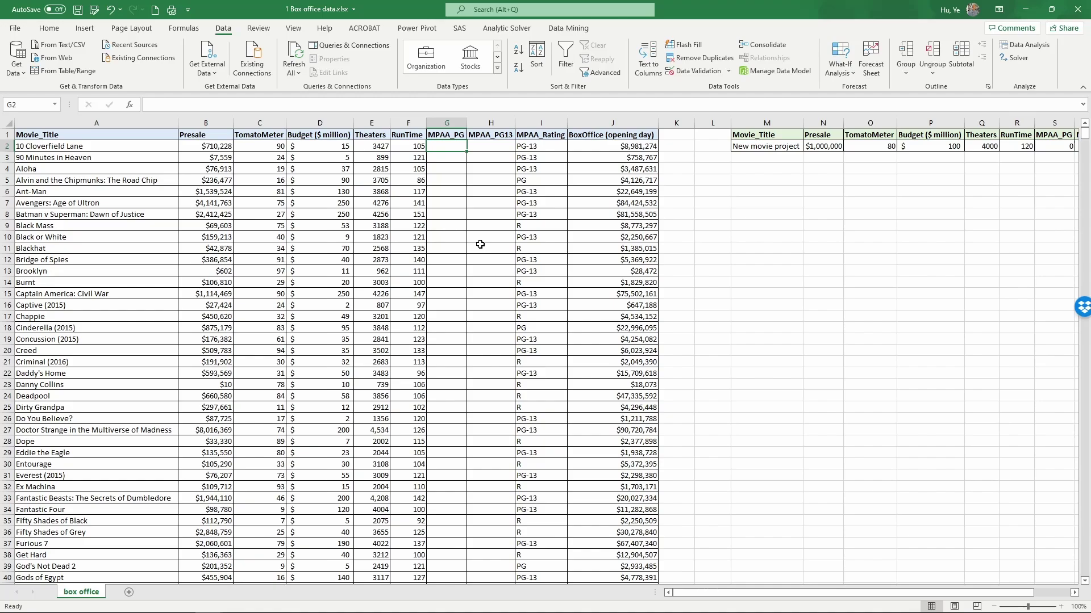
# Enter =IF(I2="PG",1,0) in G2 as the PG indicator for the first movie
pyautogui.write('=')
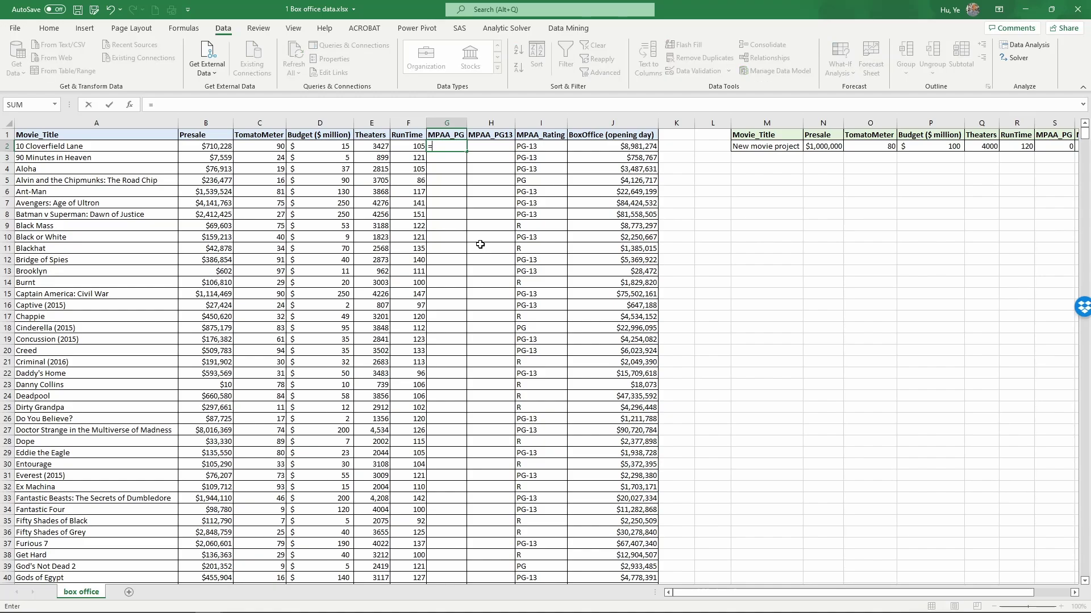
pyautogui.write('if(')
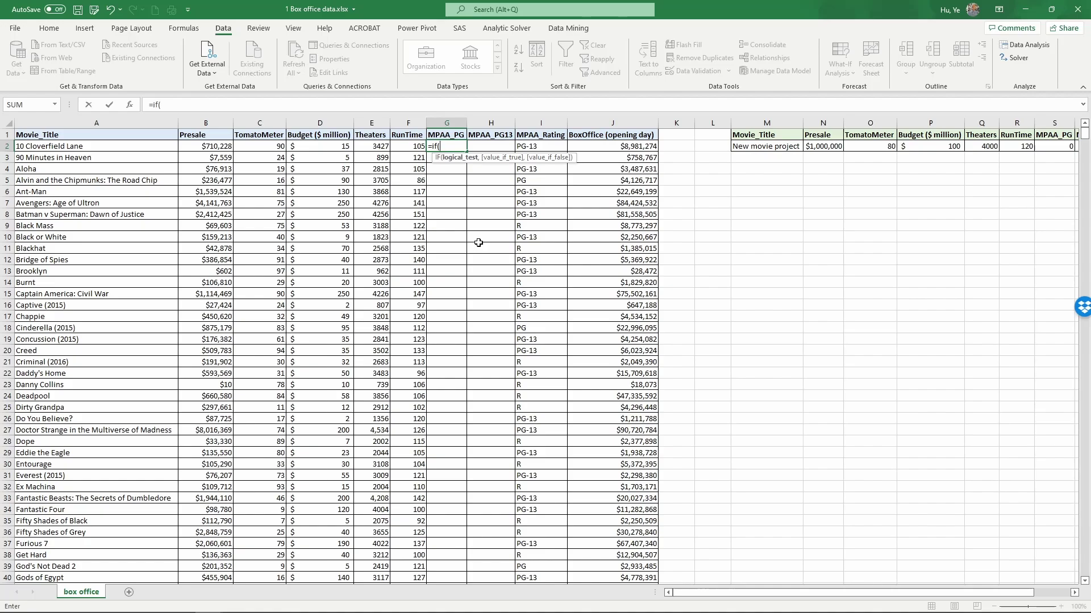
pyautogui.click(531, 146)
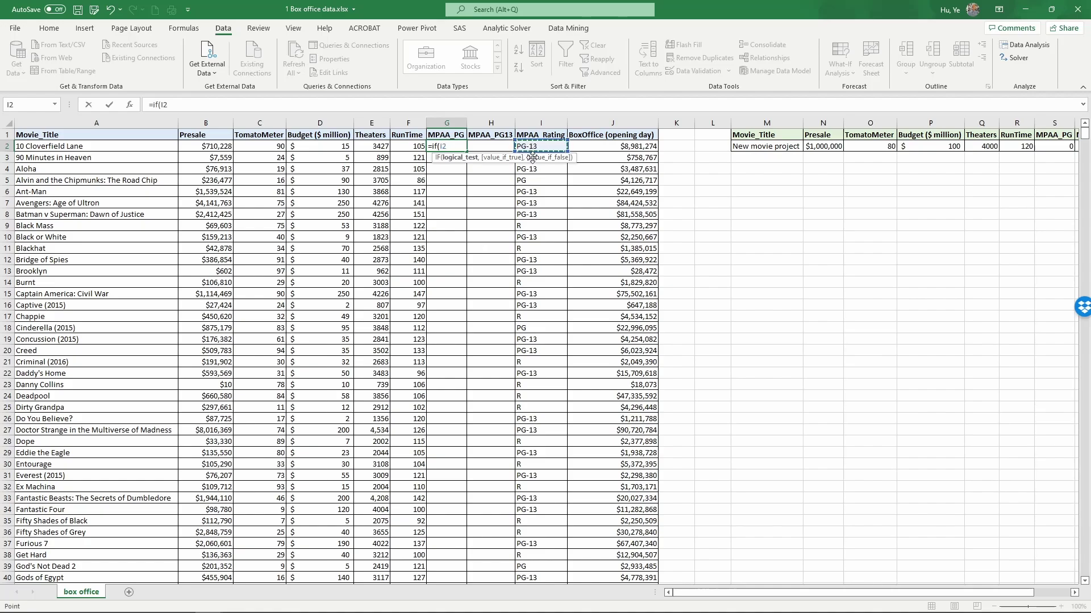
pyautogui.write('="PG",')
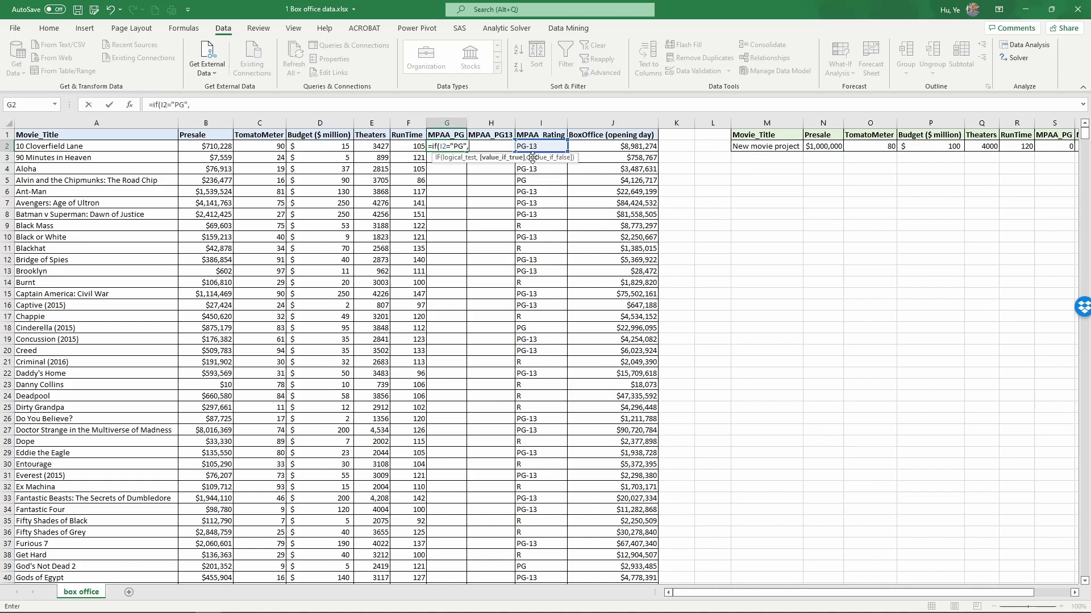
pyautogui.write('1,0)')
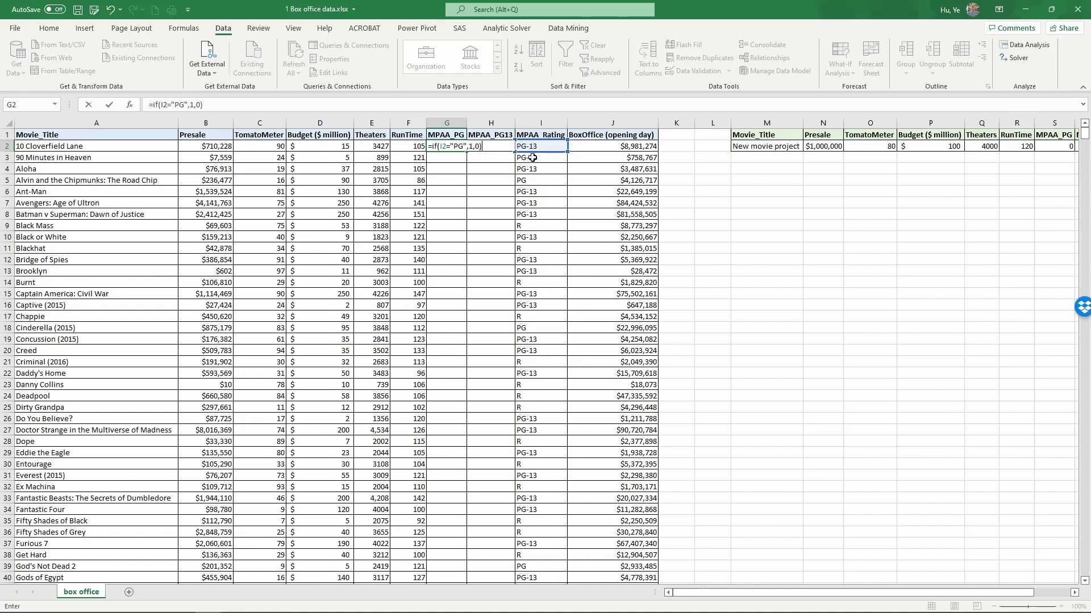
pyautogui.press('Return')
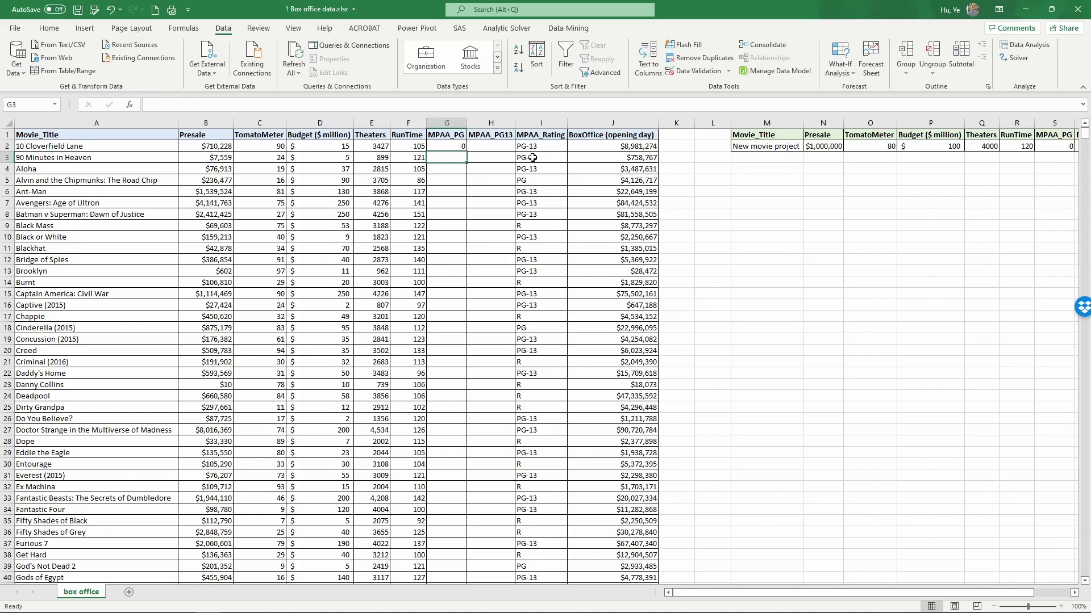
# Enter =IF(I2="PG-13",1,0) in H2 and compare it with G2's PG formula
pyautogui.click(492, 145)
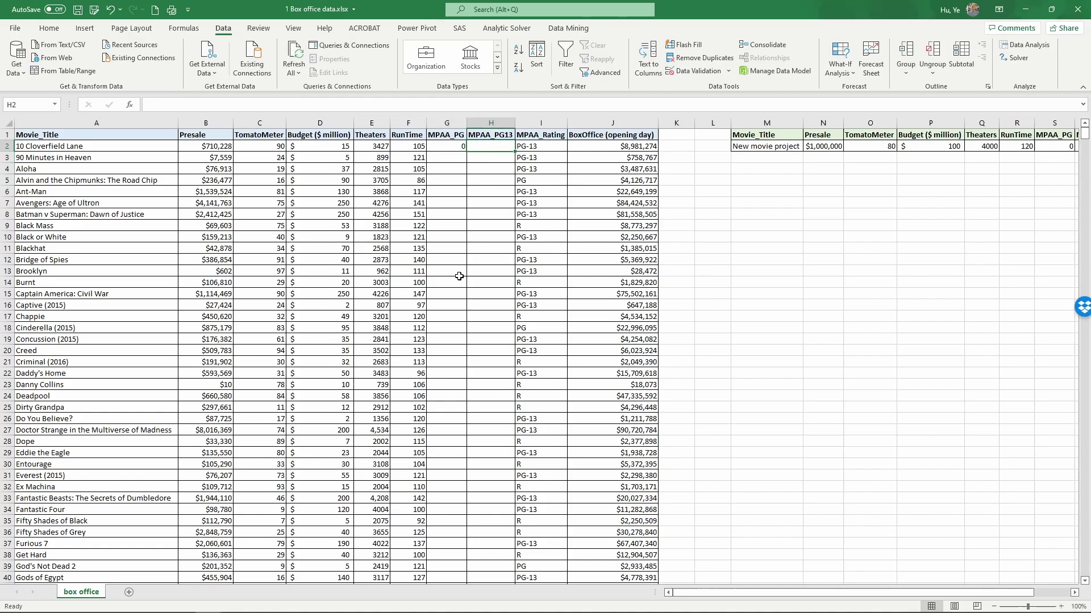
pyautogui.write('=')
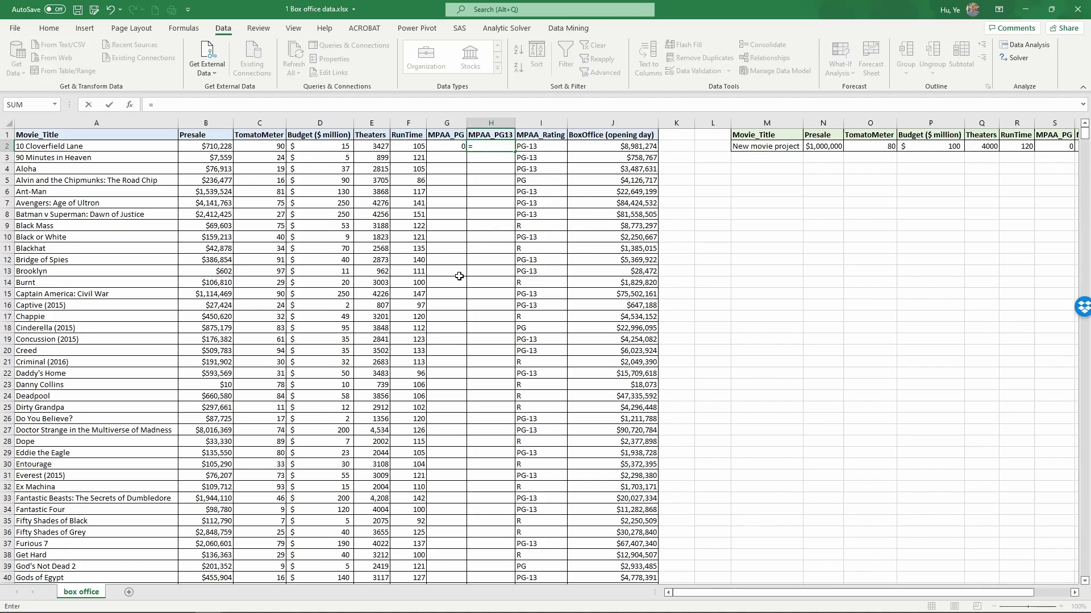
pyautogui.write('if')
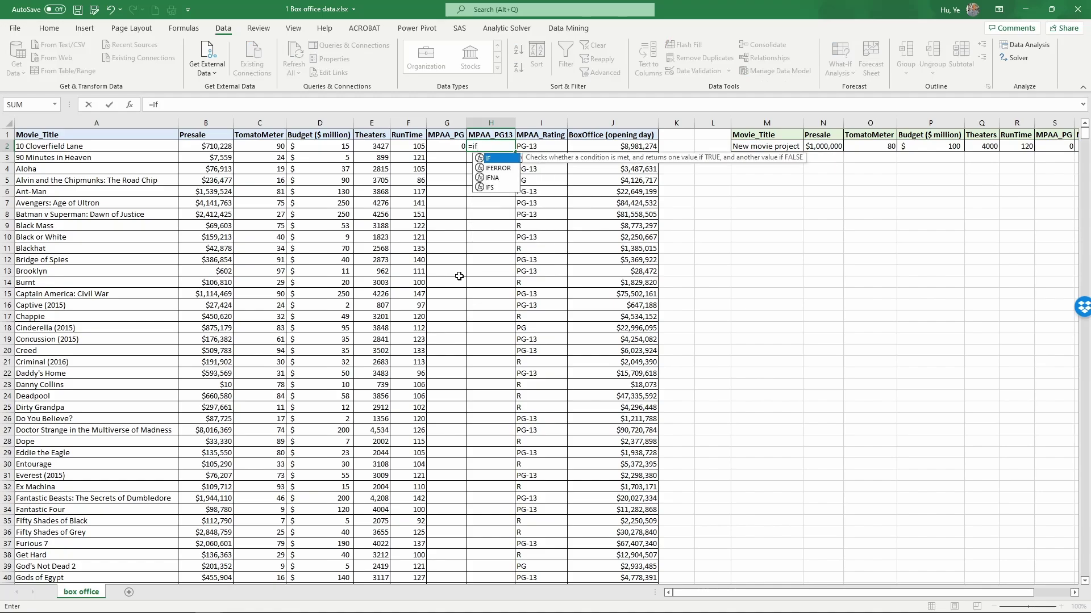
pyautogui.write('(')
pyautogui.click(548, 148)
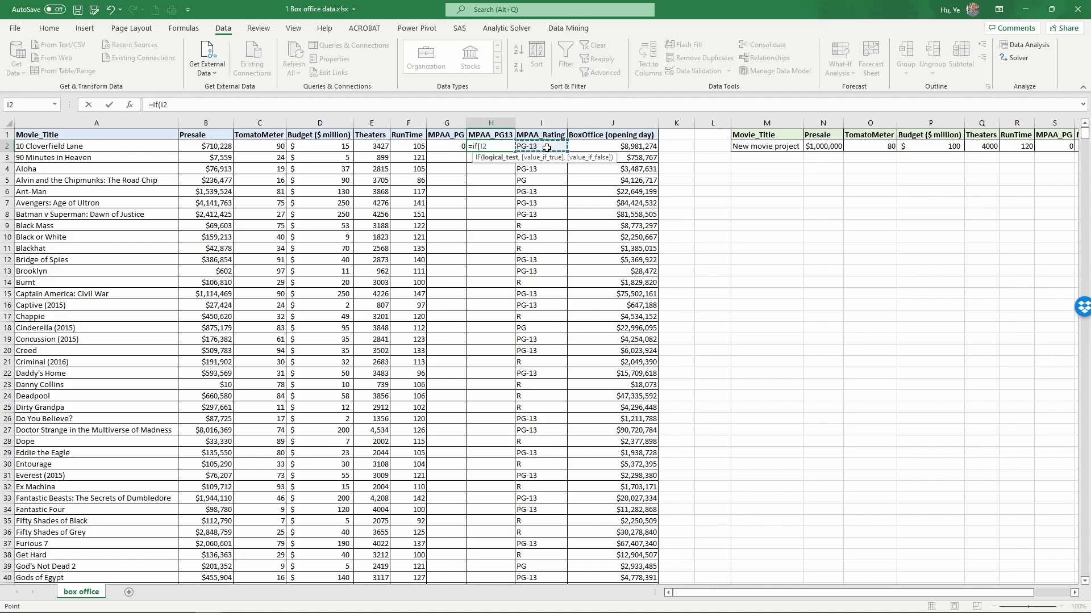
pyautogui.write('="PG-13",')
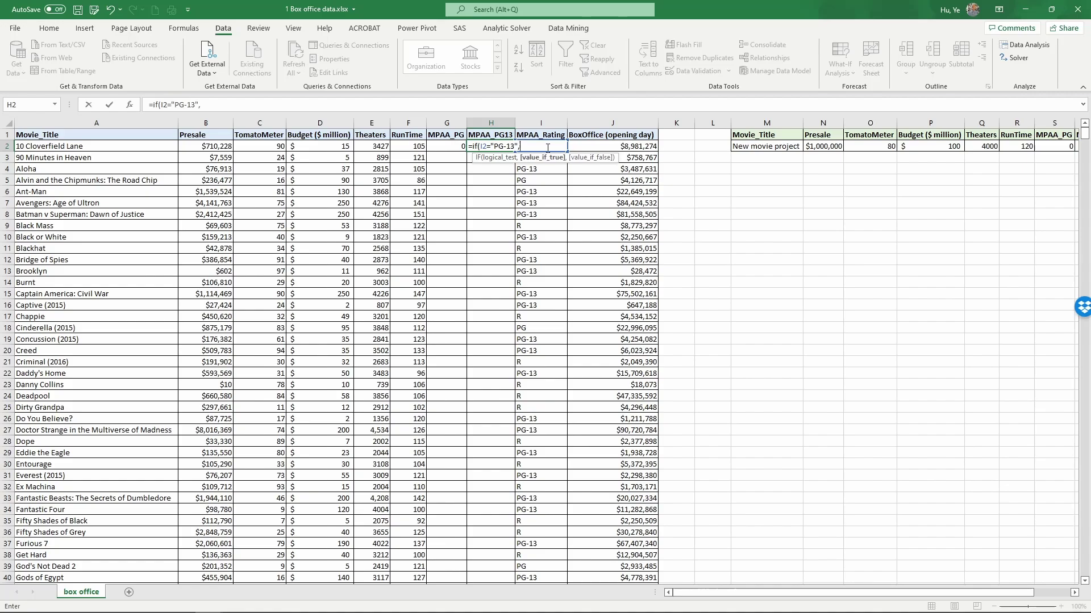
pyautogui.write('1,0)')
pyautogui.press('Return')
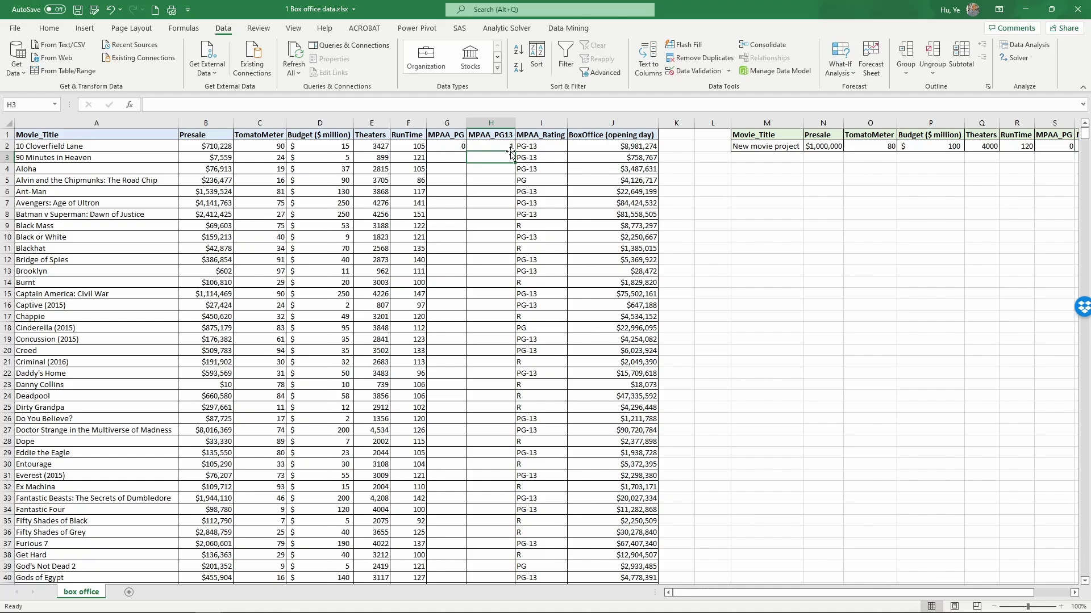
pyautogui.click(530, 148)
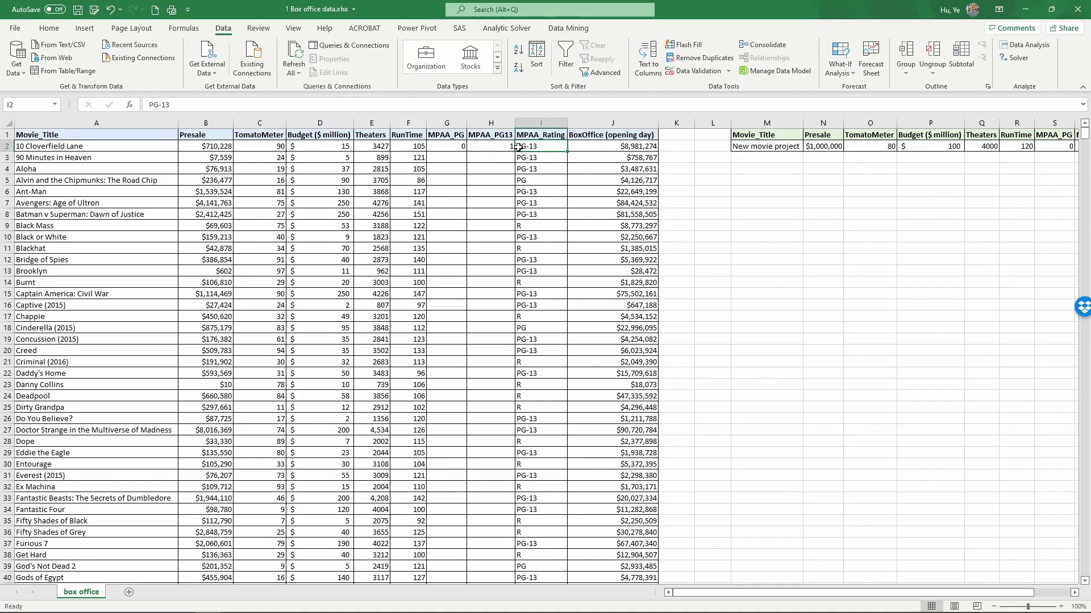
pyautogui.click(503, 147)
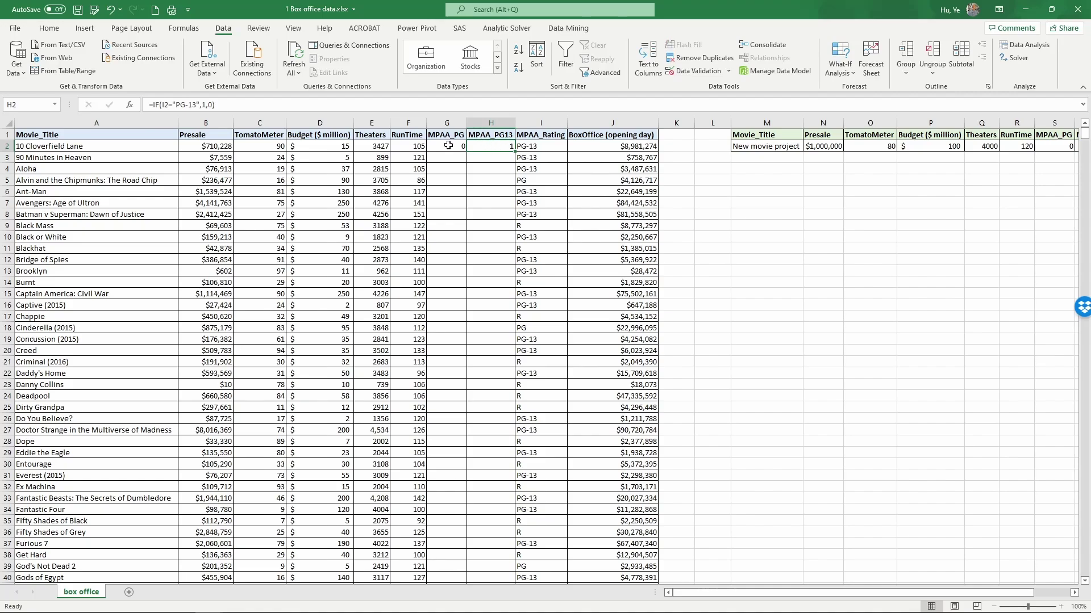
pyautogui.click(450, 146)
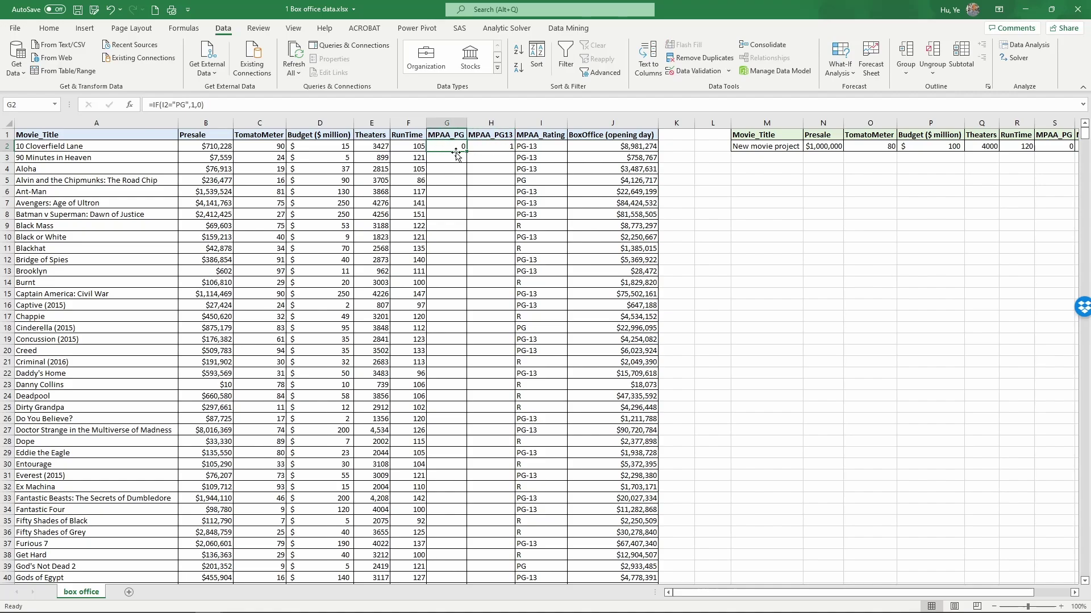
# Fill G2:H2 down the table and verify the flags in rows 4, 5, 9 and 13
pyautogui.moveTo(456, 146); pyautogui.dragTo(480, 146)
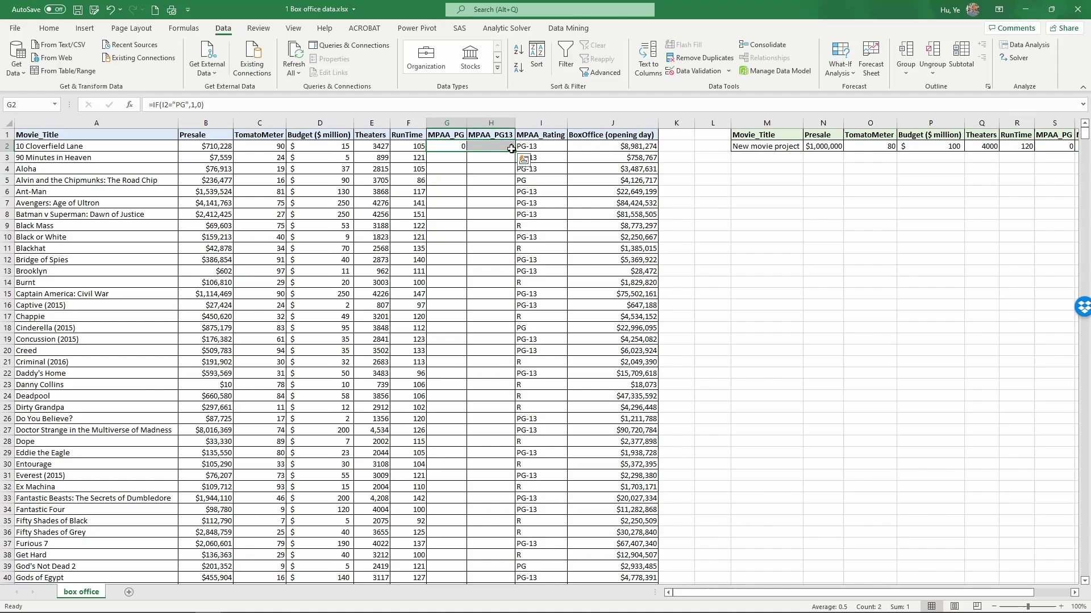
pyautogui.doubleClick(502, 151)
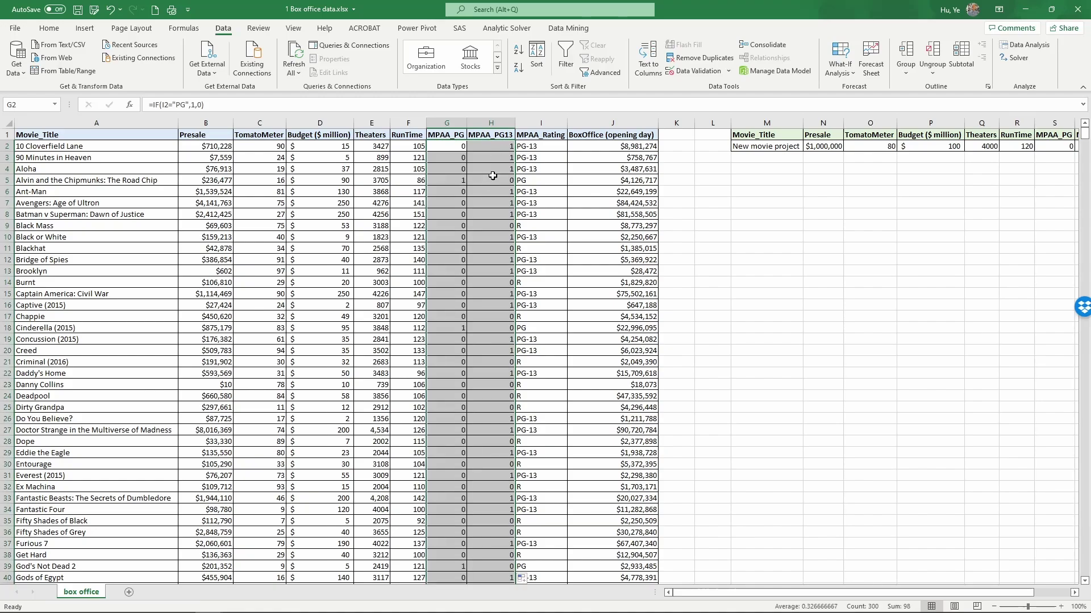
pyautogui.click(531, 170)
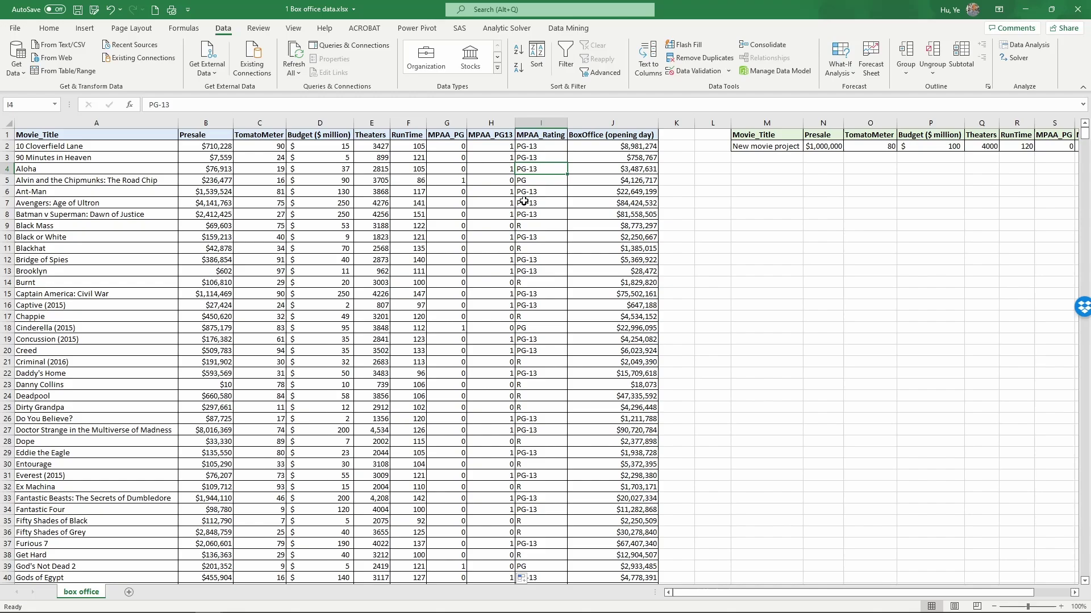
pyautogui.click(498, 169)
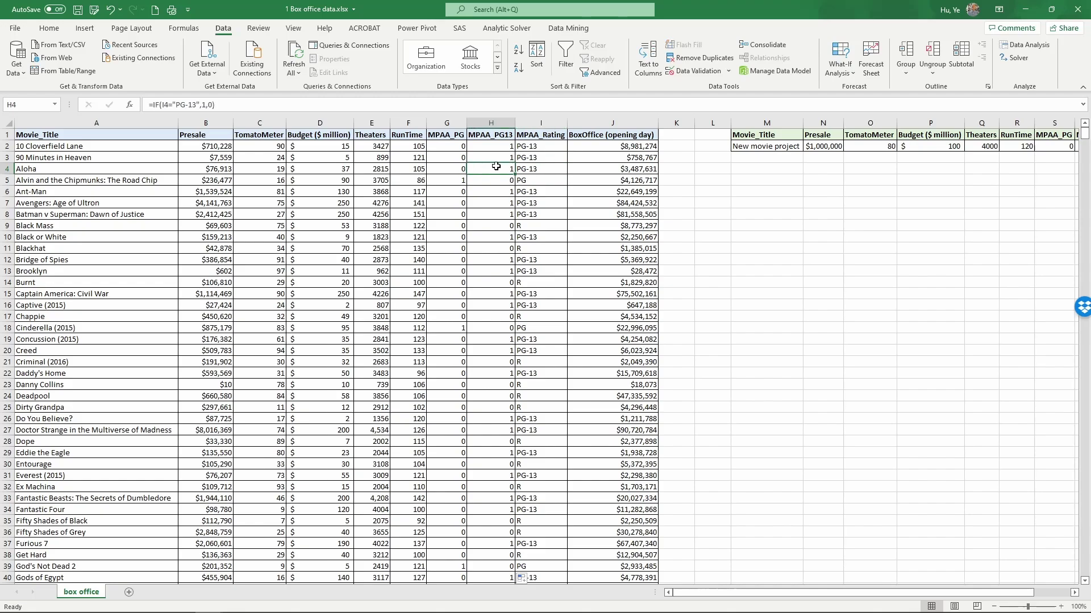
pyautogui.click(455, 168)
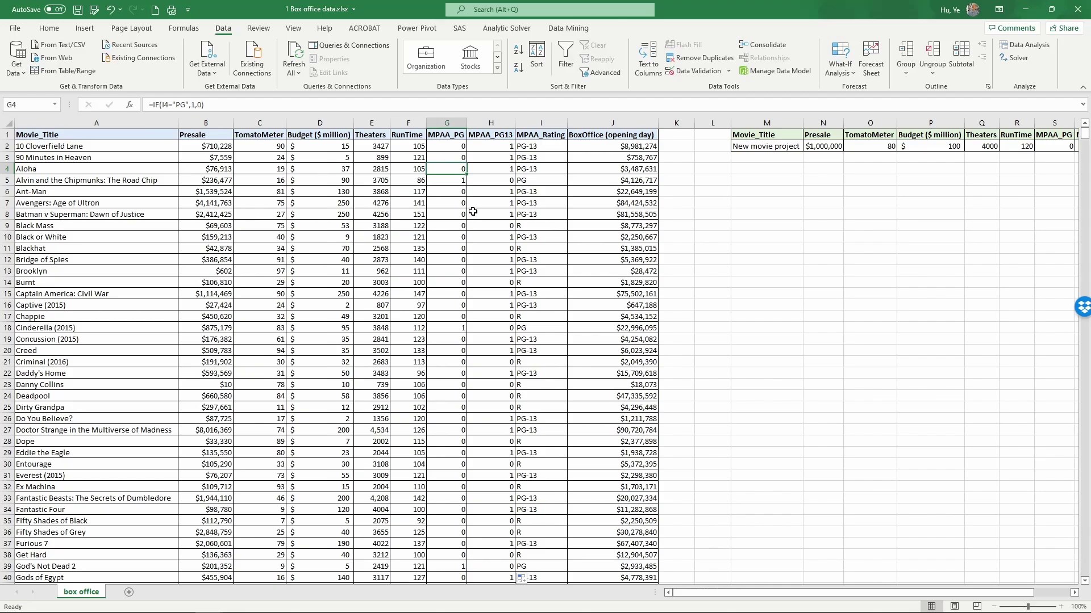
pyautogui.click(532, 180)
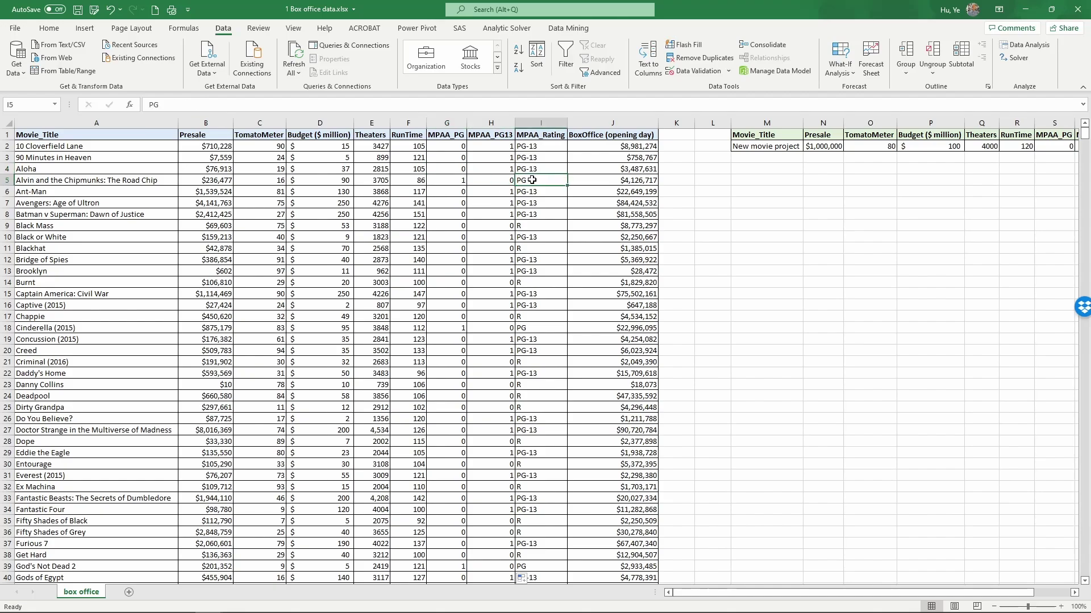
pyautogui.click(462, 182)
pyautogui.click(486, 181)
pyautogui.click(537, 225)
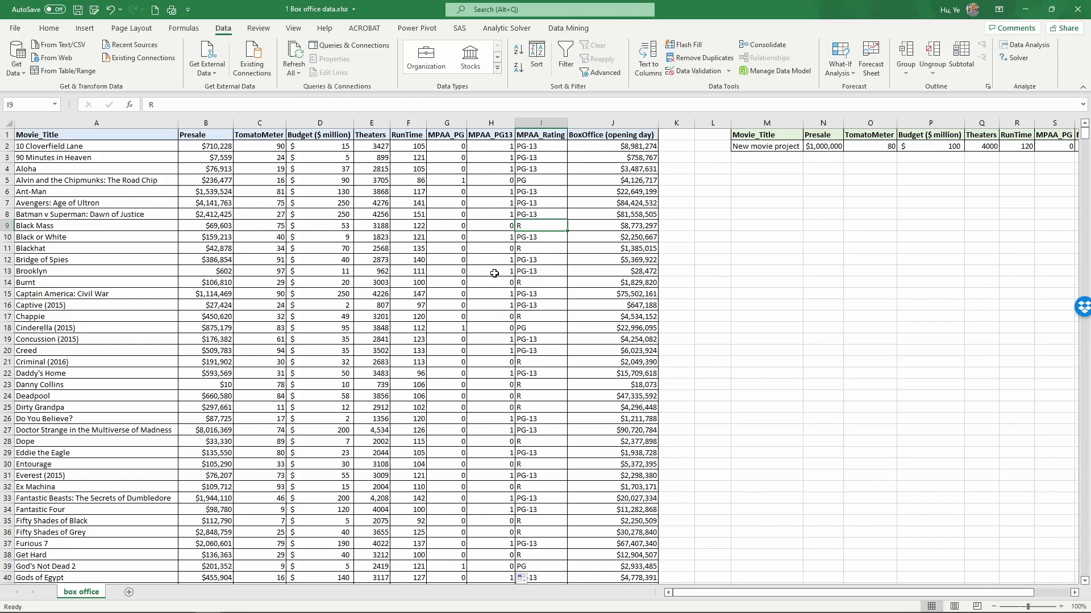
pyautogui.moveTo(457, 227); pyautogui.dragTo(489, 227)
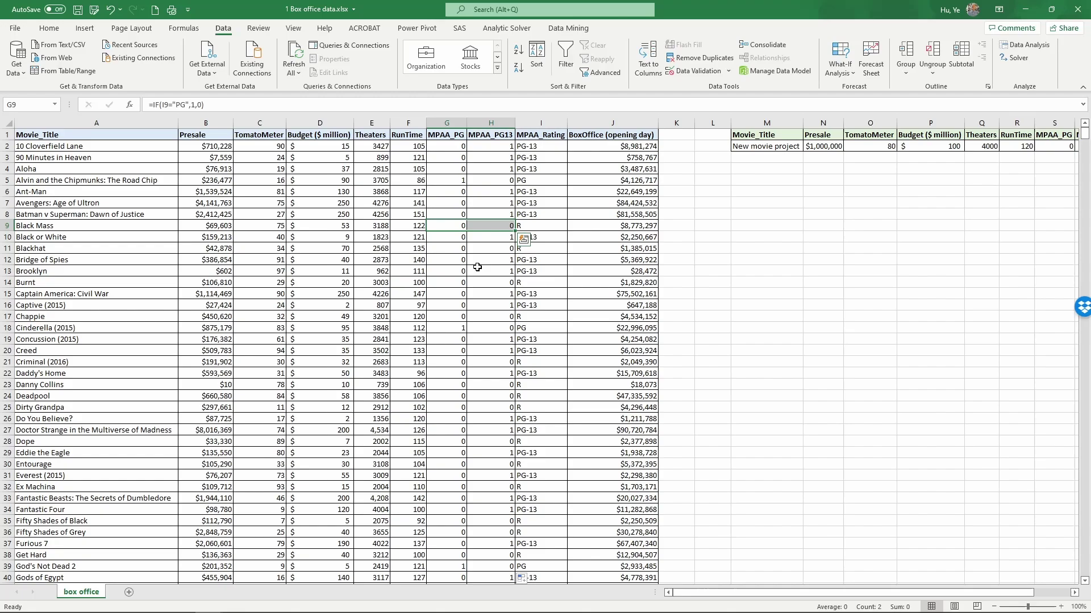
pyautogui.click(477, 267)
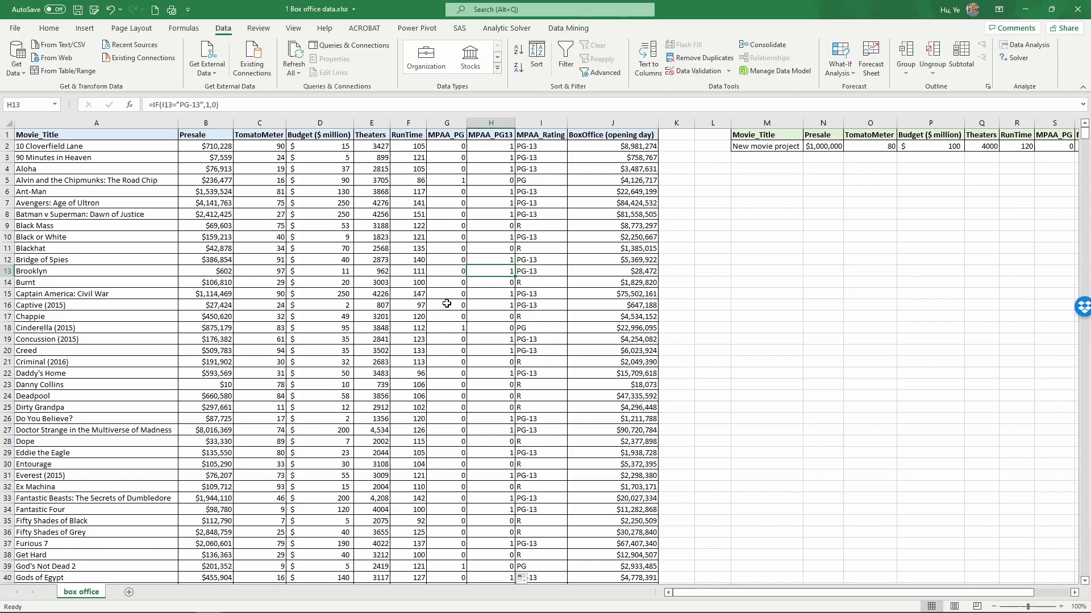
# Launch Data Analysis from the Data tab and pick Regression from its tool list
pyautogui.click(49, 28)
pyautogui.click(222, 28)
pyautogui.click(1043, 50)
pyautogui.click(1042, 47)
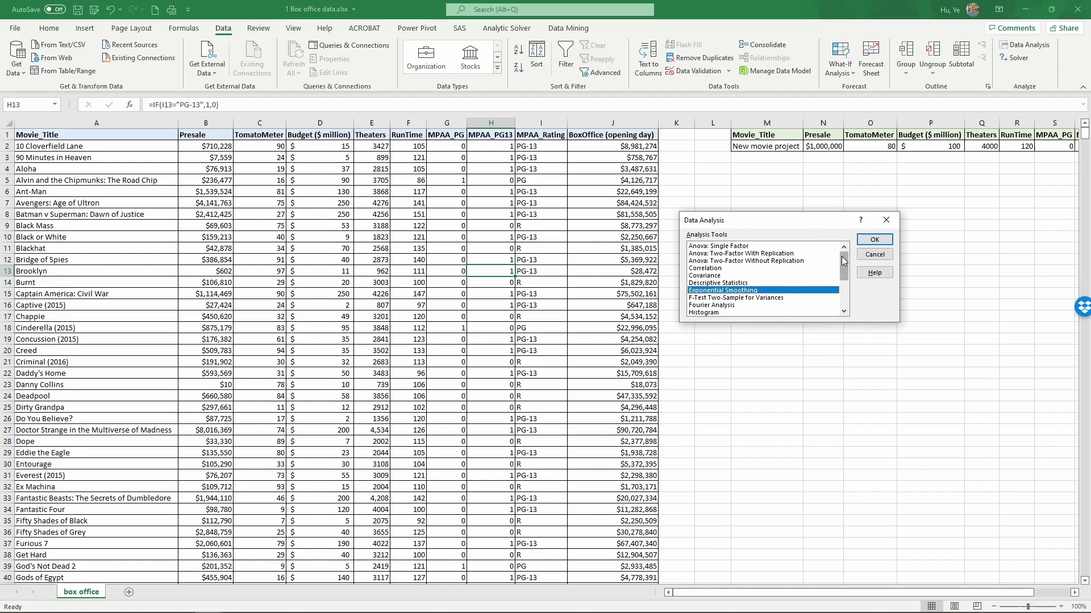
pyautogui.moveTo(843, 267); pyautogui.dragTo(842, 274)
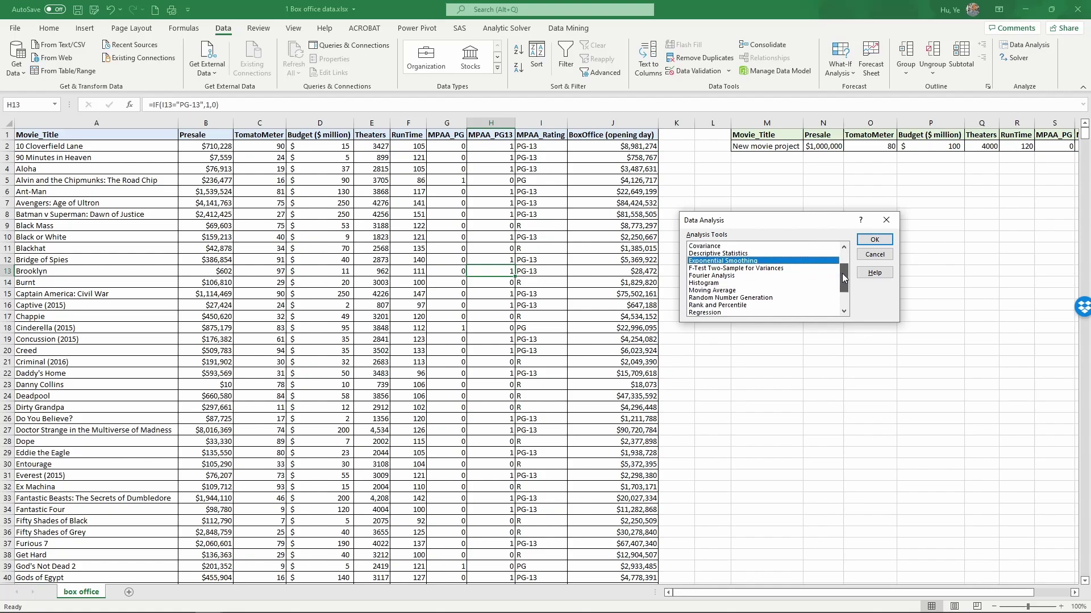
pyautogui.click(739, 312)
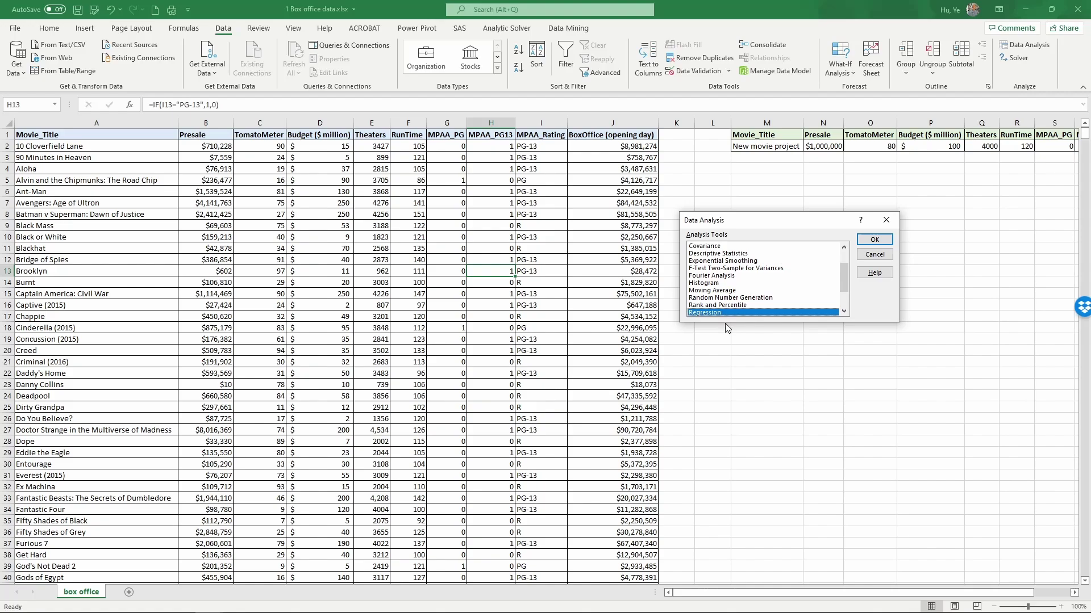
pyautogui.click(874, 240)
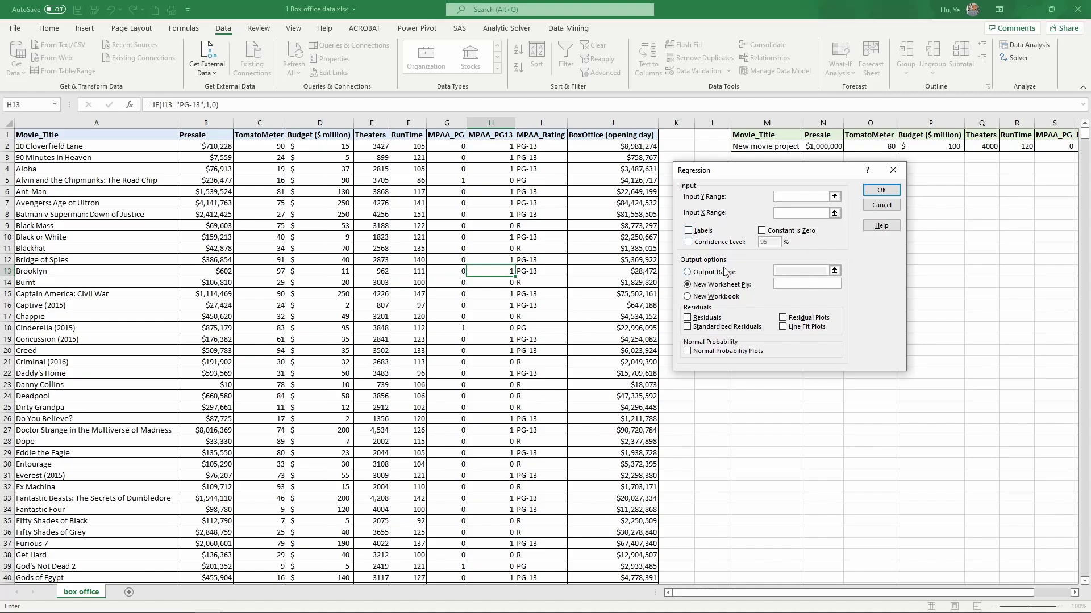
# Run Regression with Labels, Y range $J$1:$J$151 and X range $B$1:$H$151 into a new sheet
pyautogui.click(689, 231)
pyautogui.hotkey('shift', 'Tab')
pyautogui.hotkey('shift', 'Tab')
pyautogui.click(617, 135)
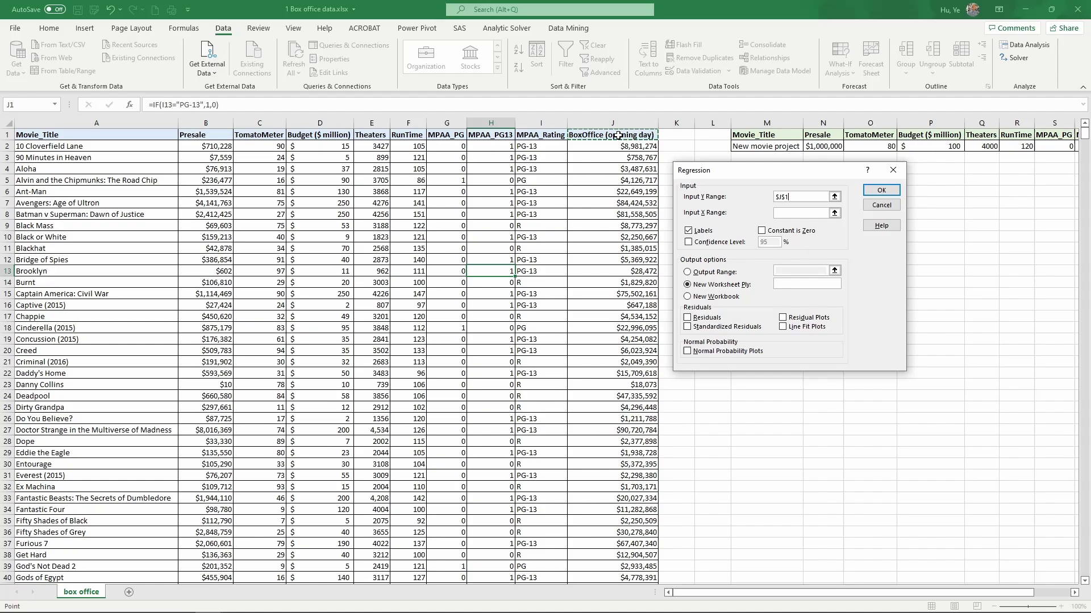
pyautogui.hotkey('ctrl', 'shift', 'Down')
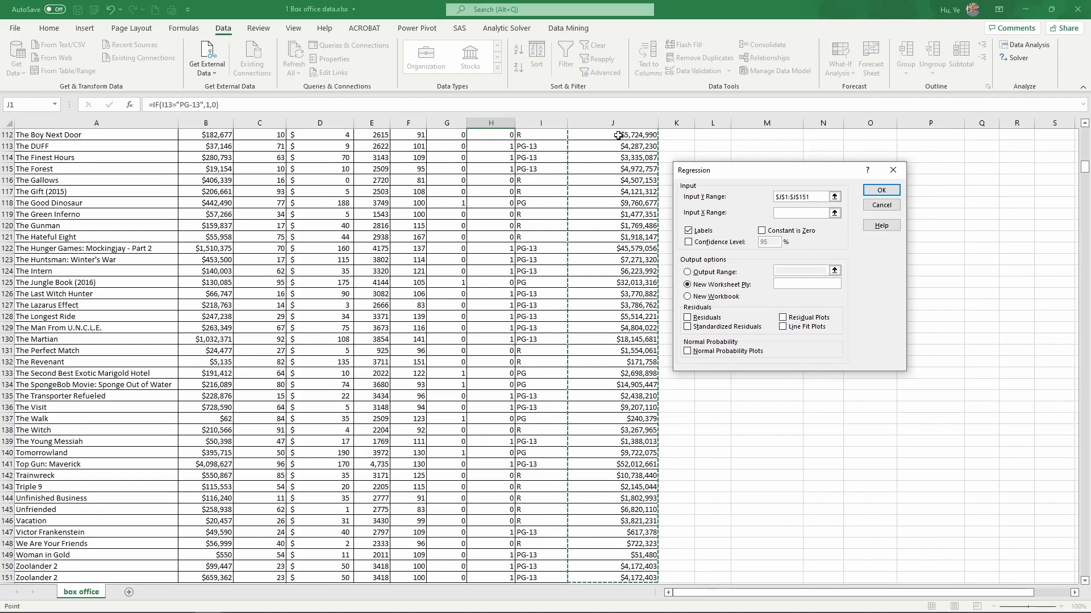
pyautogui.moveTo(1085, 167); pyautogui.dragTo(1085, 137)
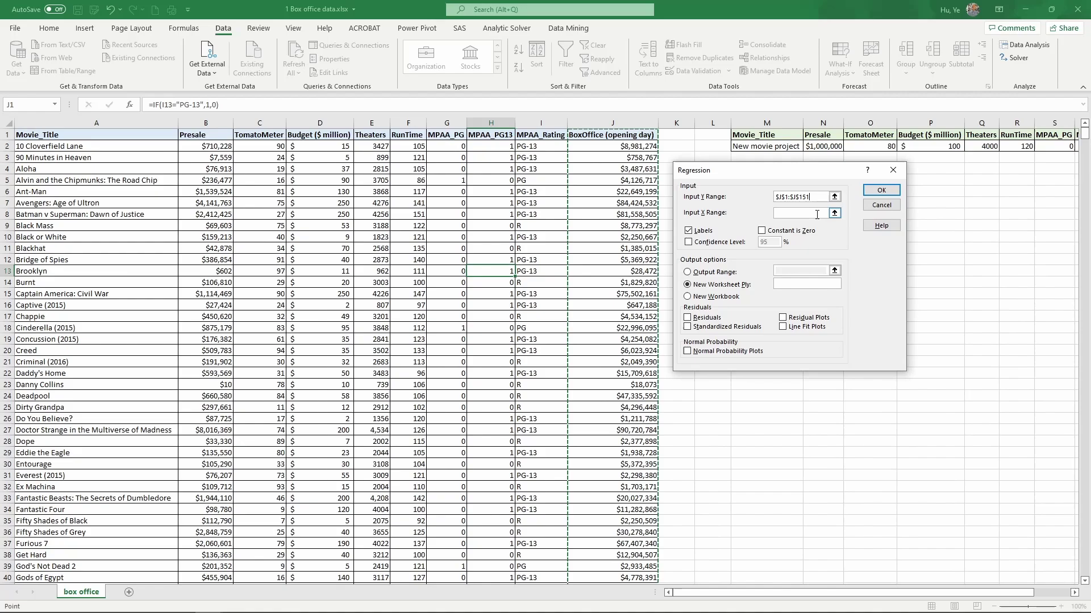
pyautogui.click(817, 215)
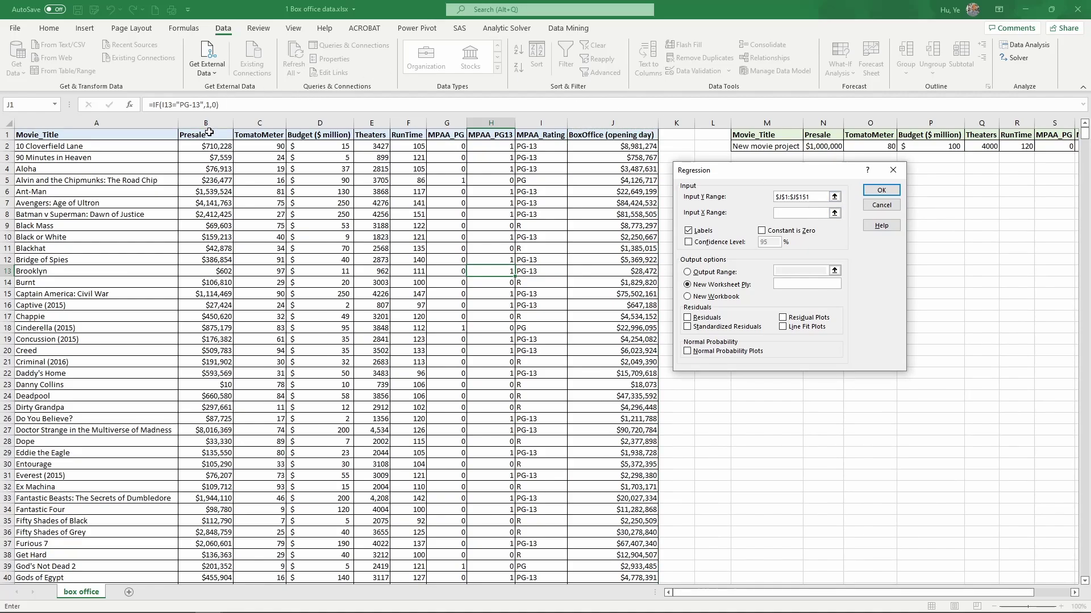
pyautogui.moveTo(208, 135); pyautogui.dragTo(479, 133)
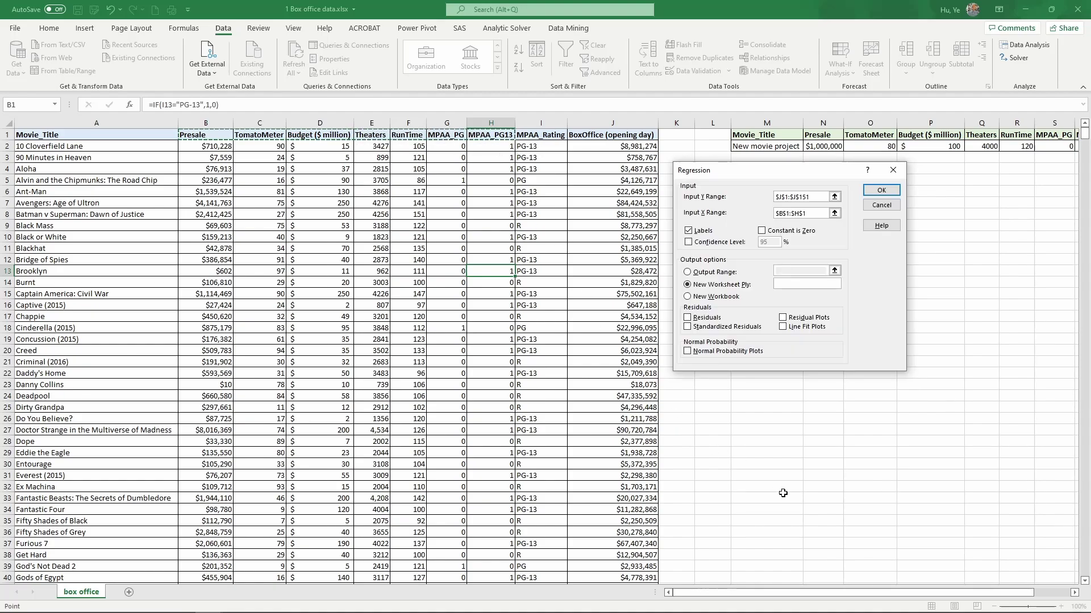
pyautogui.hotkey('ctrl', 'shift', 'Down')
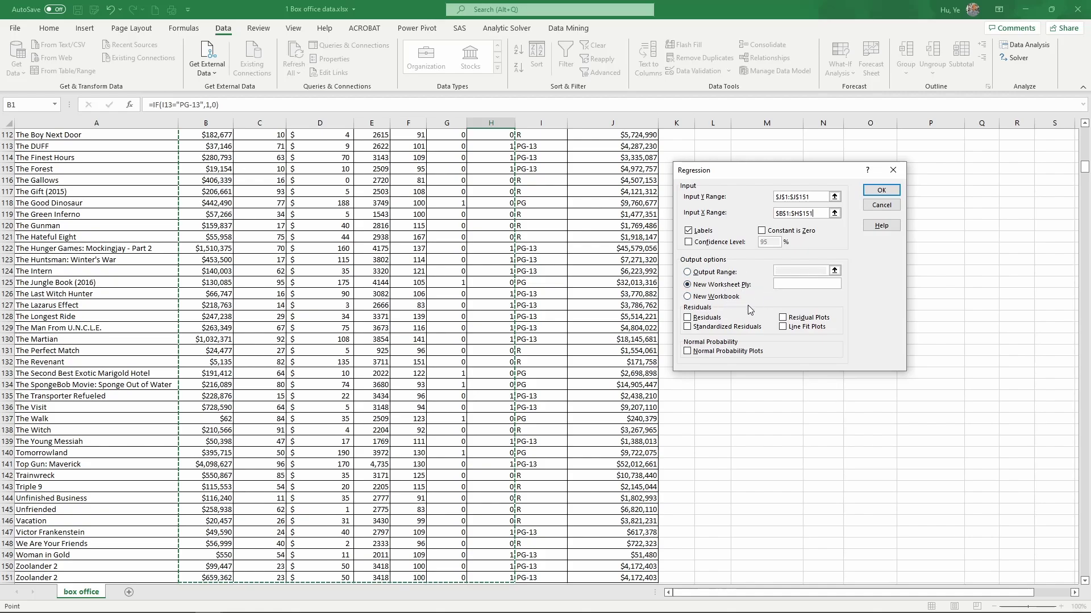
pyautogui.click(881, 191)
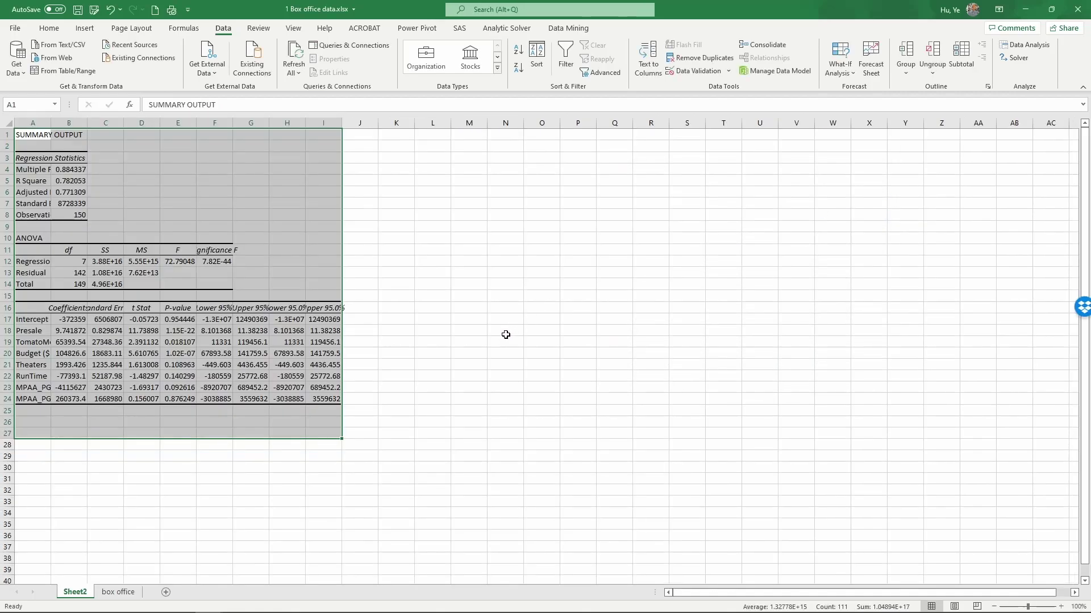
# AutoFit output columns A:I and look over the Regression Statistics and coefficients tables
pyautogui.hotkey('ctrl', 'space')
pyautogui.hotkey('alt', 'h')
pyautogui.press('o')
pyautogui.press('i')
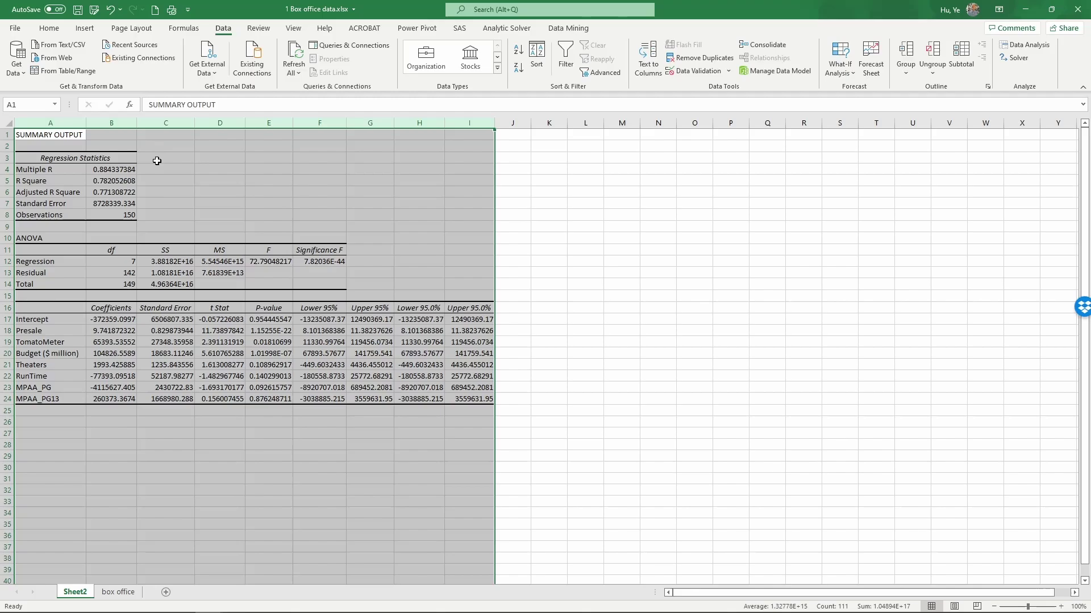
pyautogui.click(143, 159)
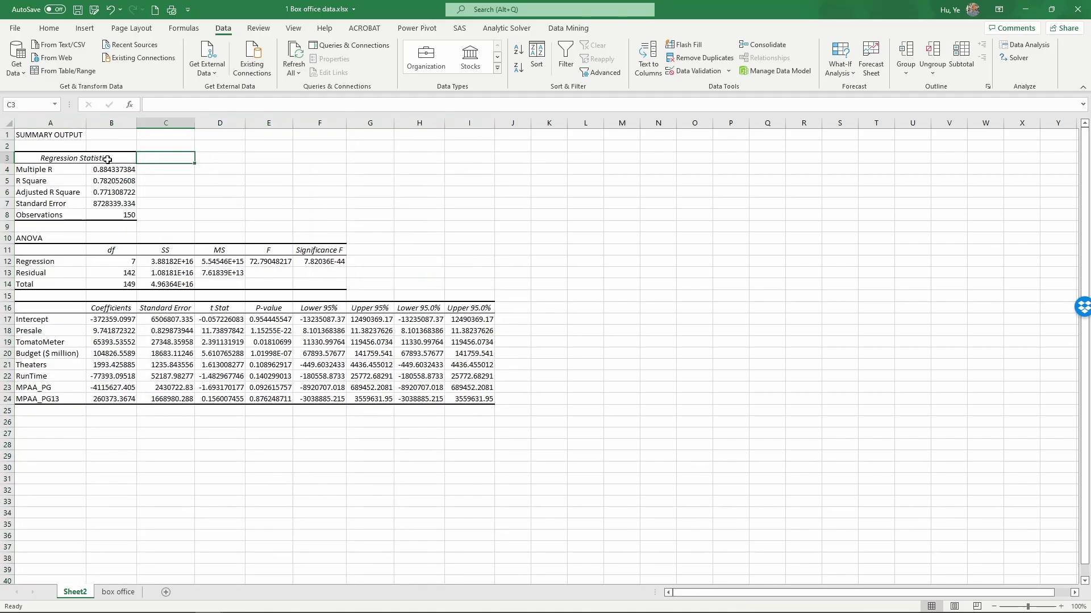
pyautogui.moveTo(32, 158)
pyautogui.mouseDown()
pyautogui.moveTo(111, 210)
pyautogui.moveTo(108, 248)
pyautogui.moveTo(291, 298)
pyautogui.mouseUp()
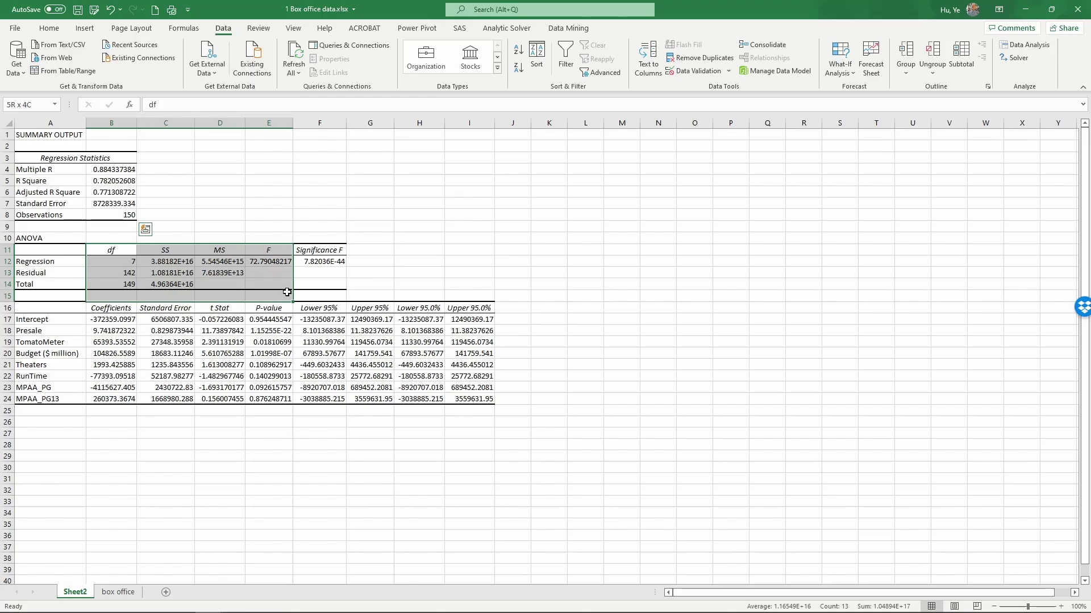
pyautogui.moveTo(48, 313); pyautogui.dragTo(428, 391)
pyautogui.click(143, 189)
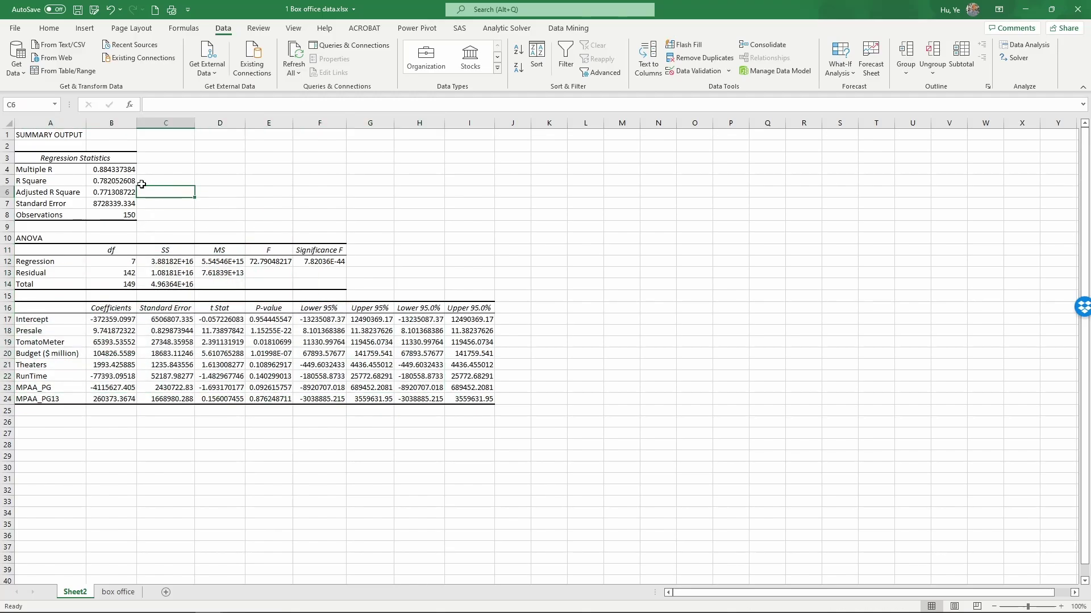
# Round Multiple R, R Square and Adjusted R Square to three decimals
pyautogui.click(102, 169)
pyautogui.moveTo(102, 169); pyautogui.dragTo(114, 192)
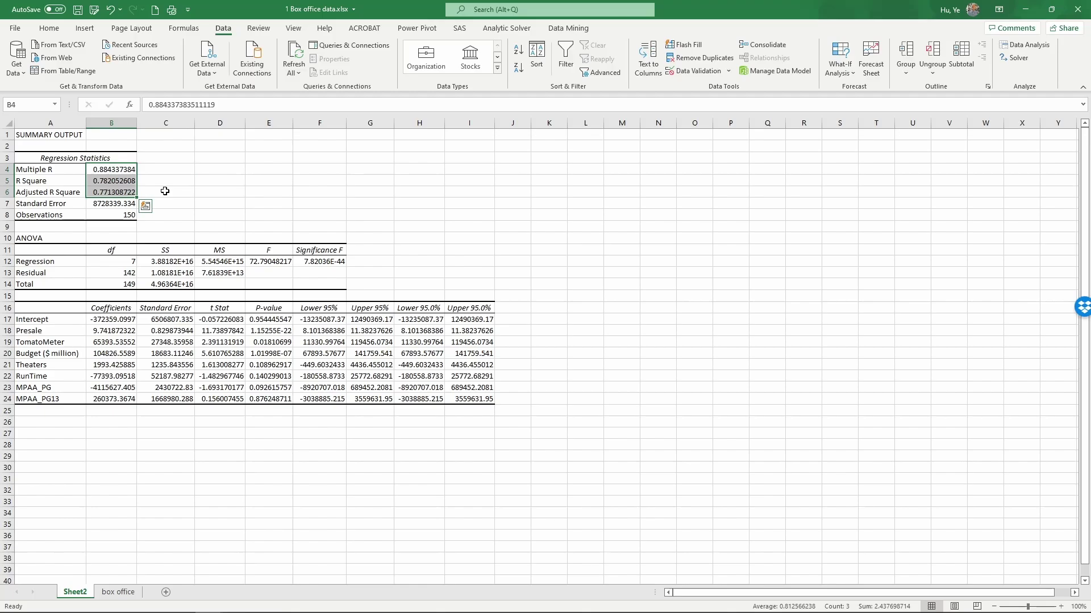
pyautogui.click(49, 28)
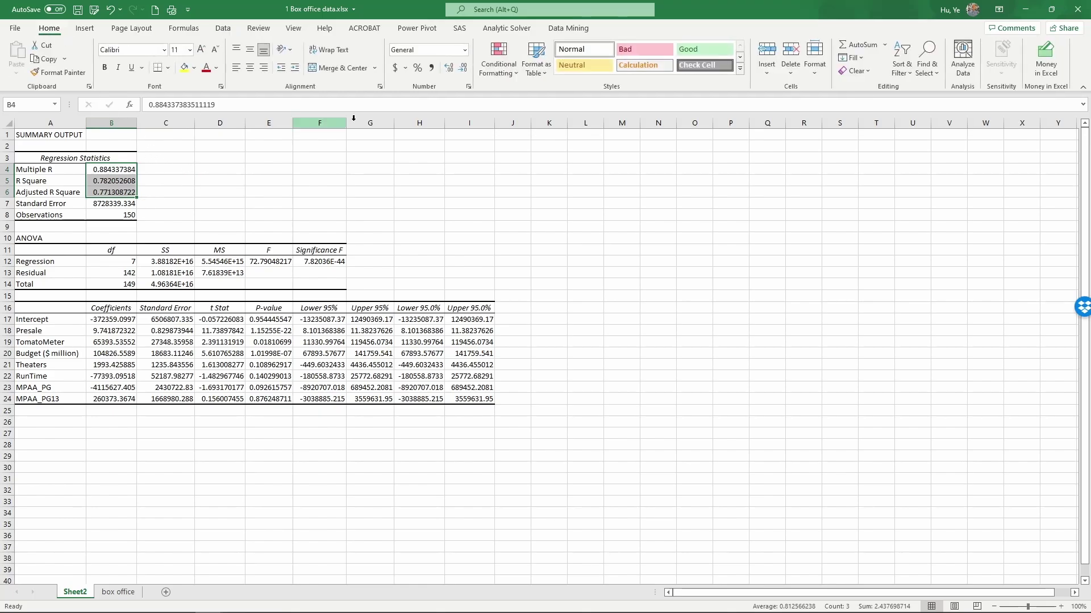
pyautogui.click(462, 69)
pyautogui.click(463, 69)
pyautogui.click(464, 73)
pyautogui.click(464, 73)
pyautogui.click(464, 73)
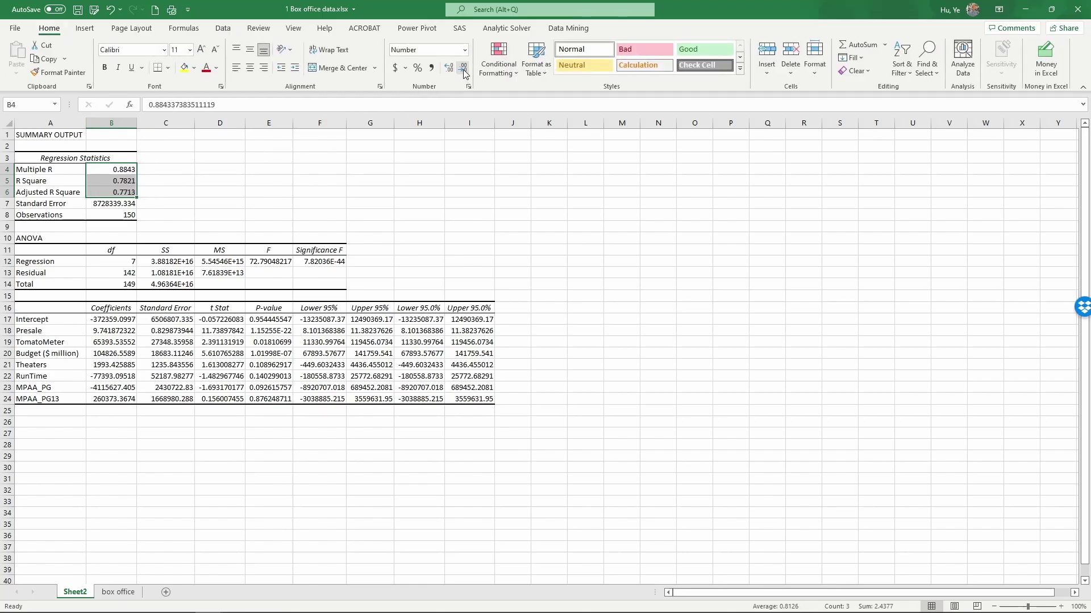
pyautogui.click(464, 73)
# Fill the R Square label and its 0.782 value yellow
pyautogui.click(129, 181)
pyautogui.moveTo(56, 180); pyautogui.dragTo(97, 180)
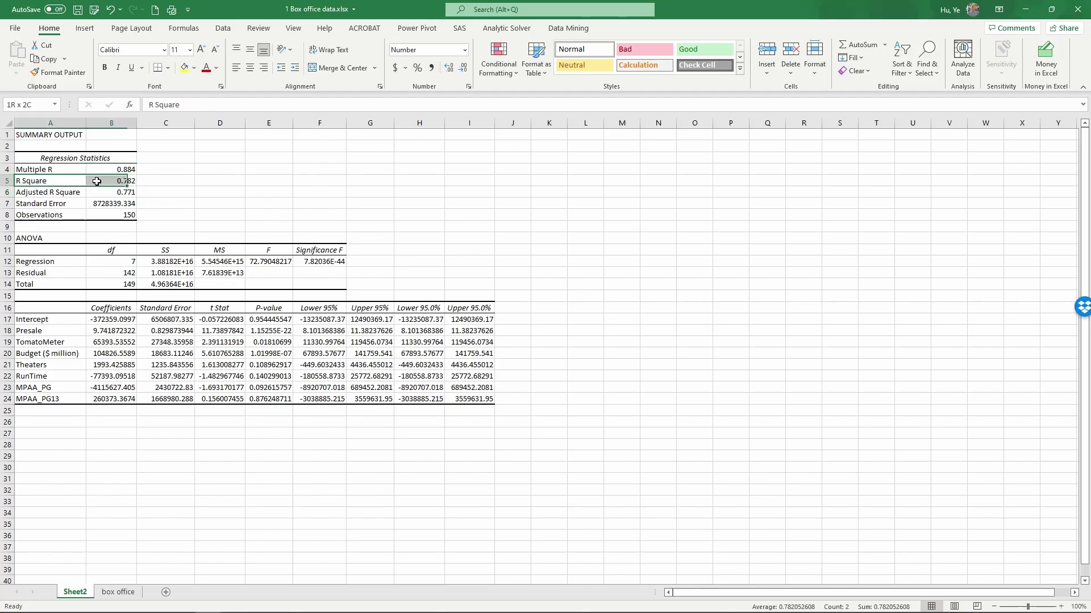
pyautogui.click(184, 68)
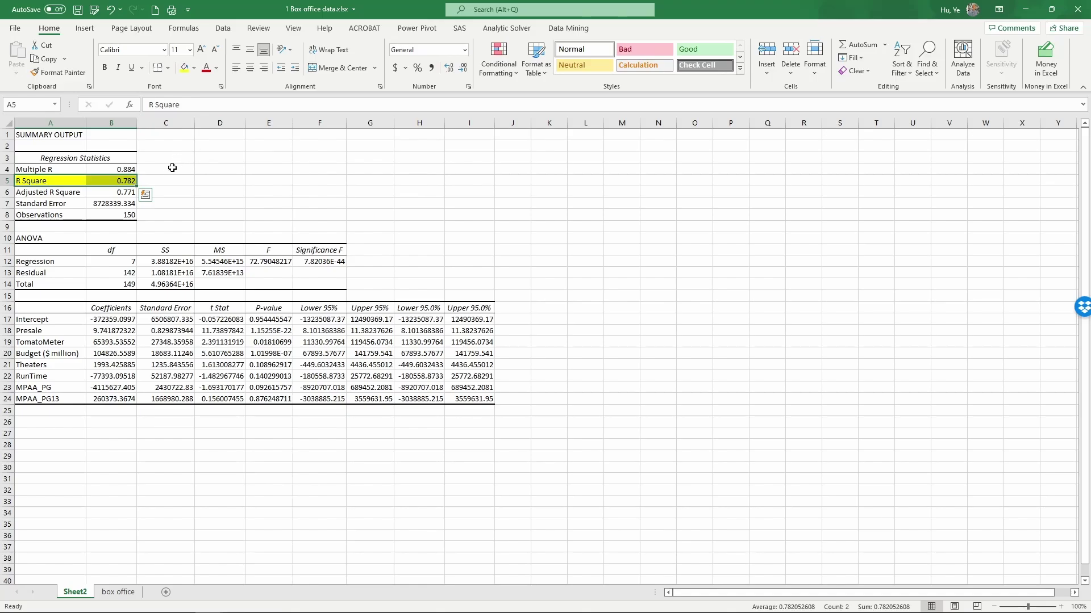
pyautogui.click(125, 181)
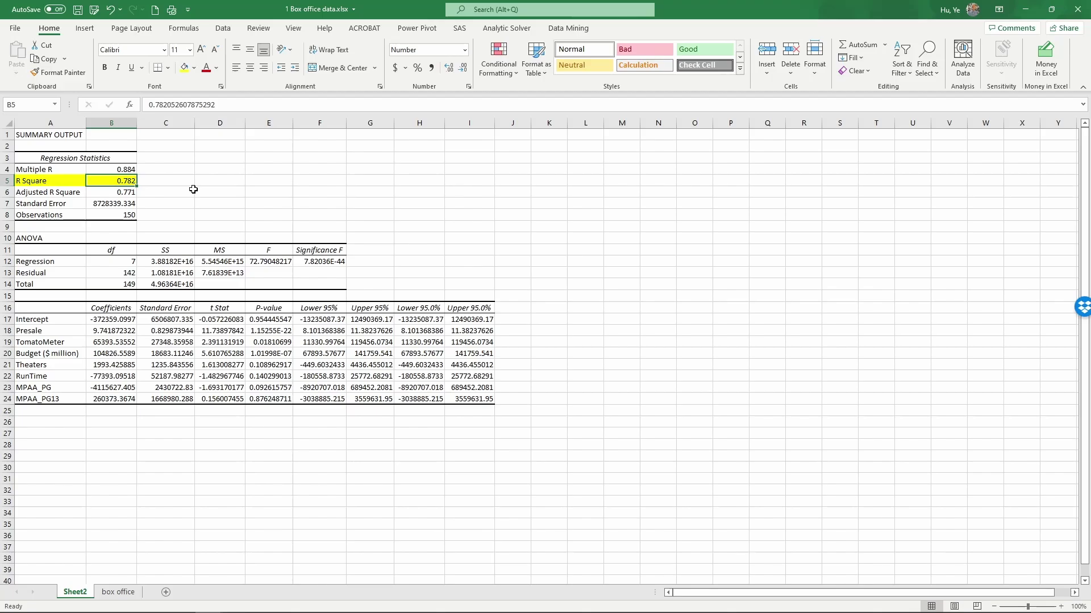
# Fill the P-value and Coefficients columns yellow
pyautogui.moveTo(32, 237); pyautogui.dragTo(308, 284)
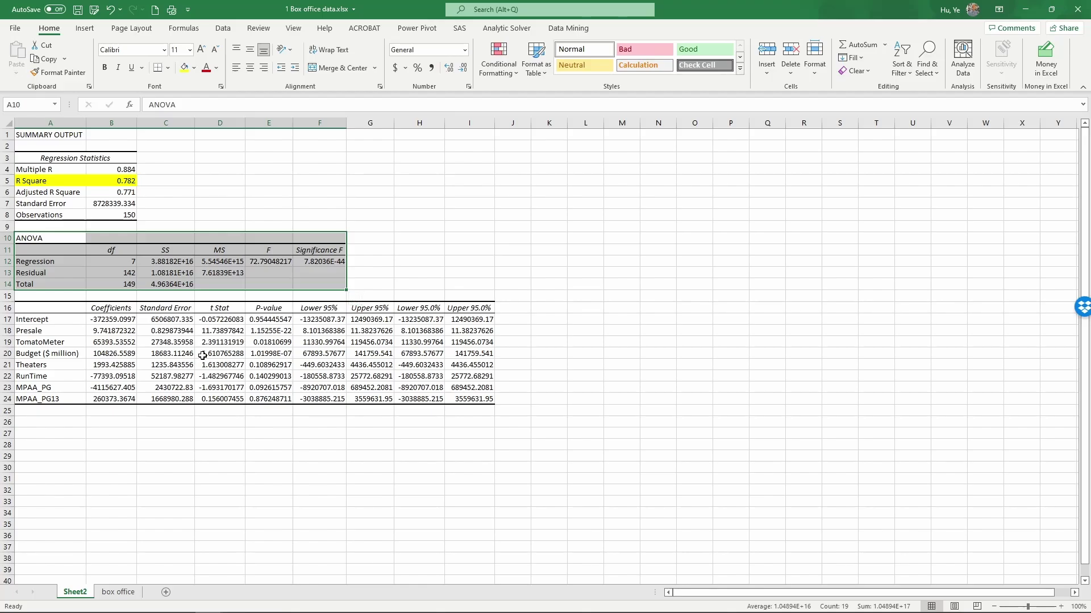
pyautogui.click(123, 334)
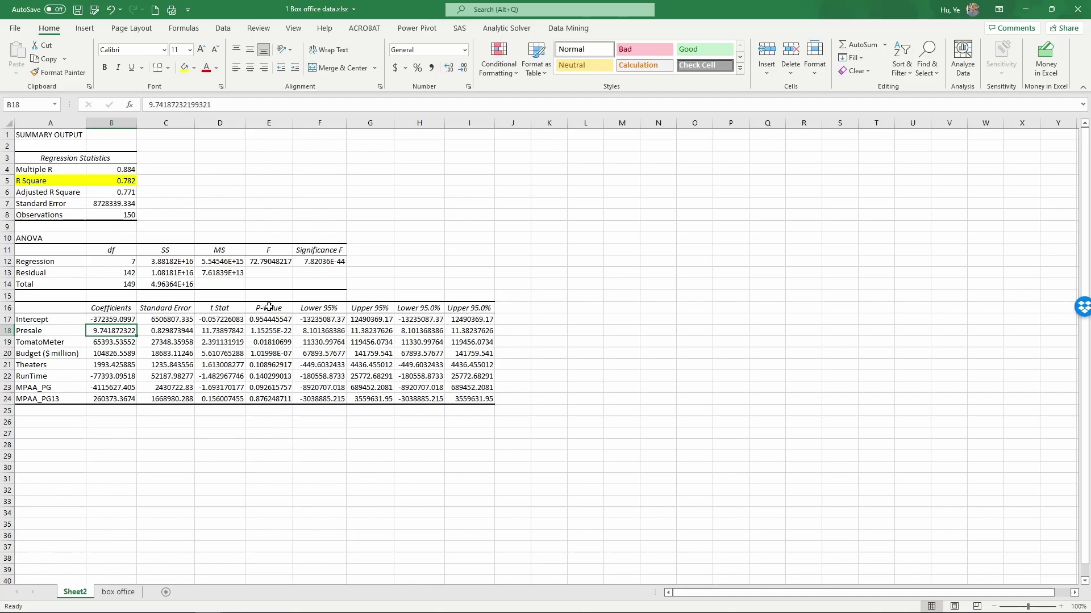
pyautogui.moveTo(269, 307); pyautogui.dragTo(260, 397)
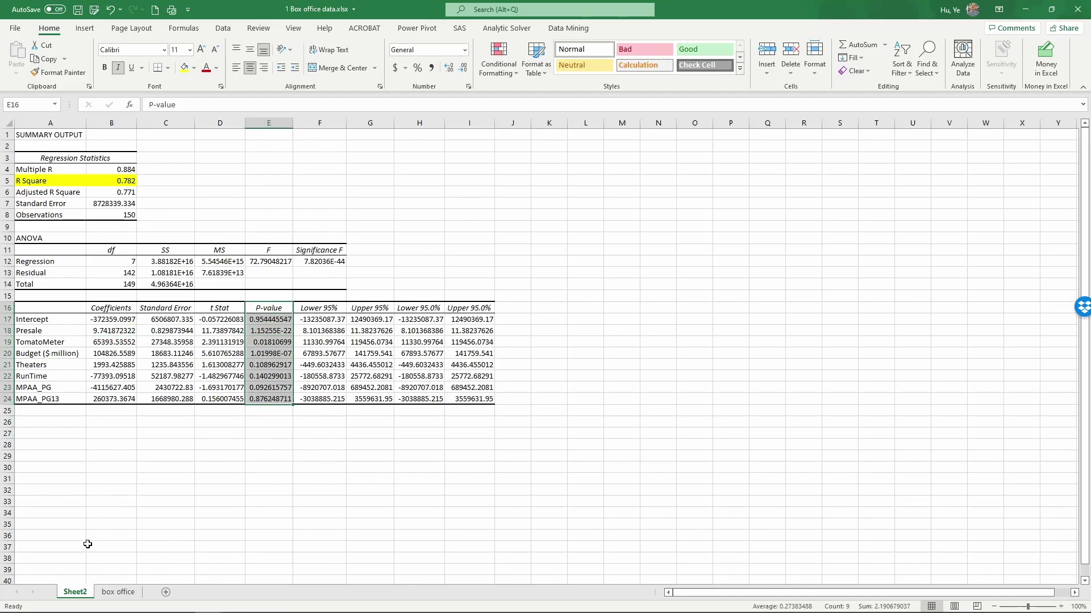
pyautogui.click(185, 67)
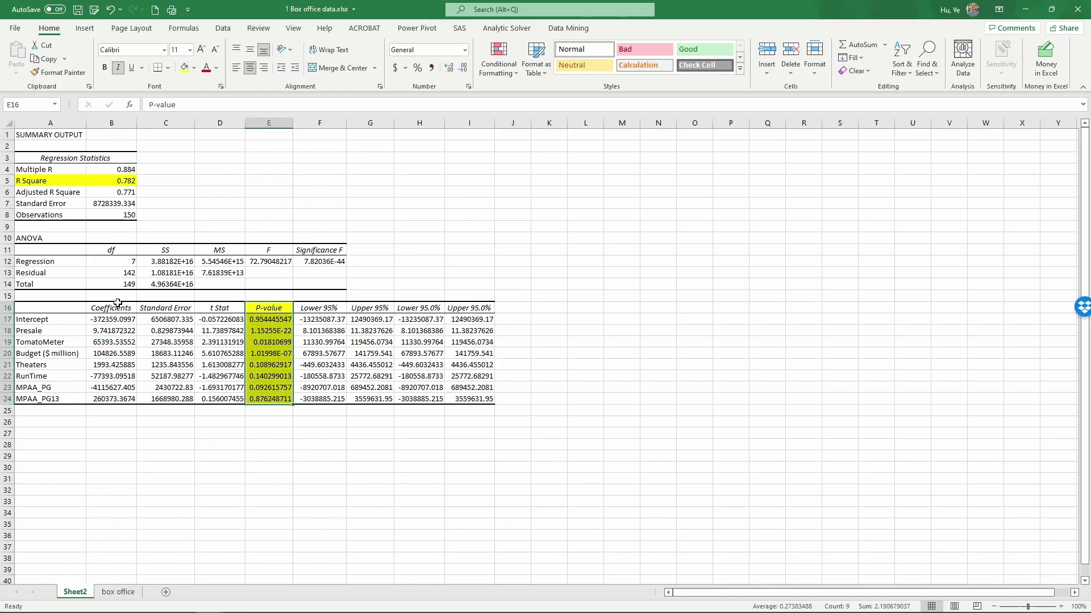
pyautogui.moveTo(117, 307); pyautogui.dragTo(121, 396)
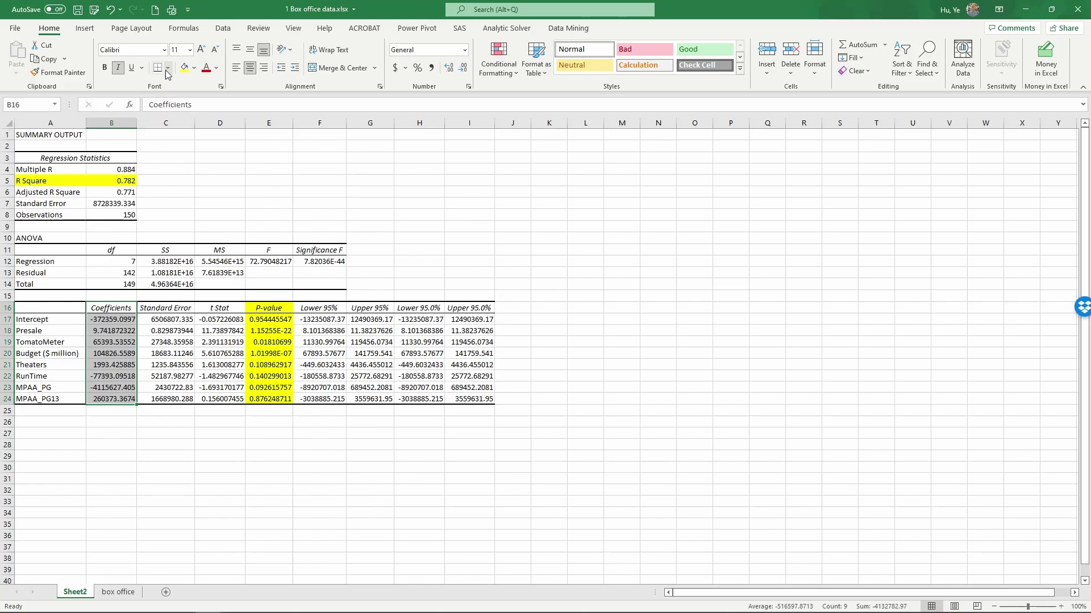
pyautogui.click(184, 67)
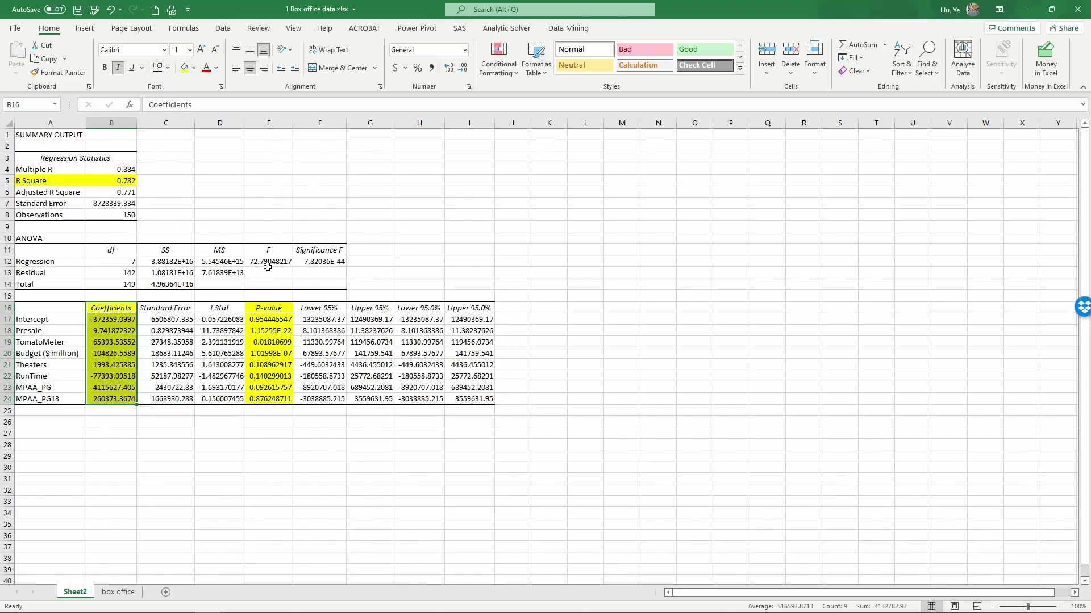
# Round the coefficients from Intercept down to two decimals
pyautogui.click(111, 323)
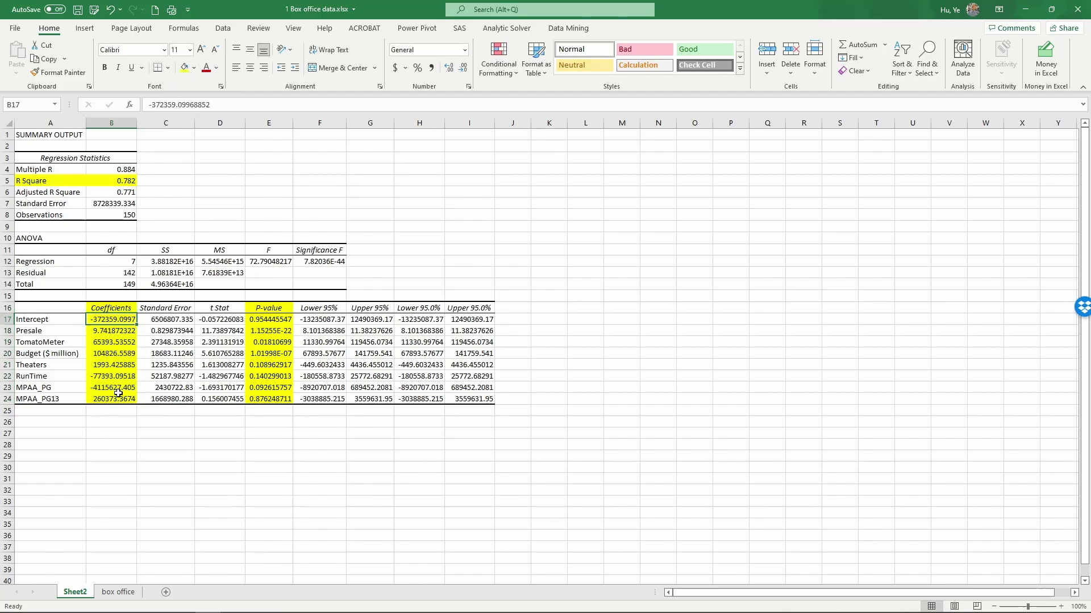
pyautogui.moveTo(118, 318); pyautogui.dragTo(124, 402)
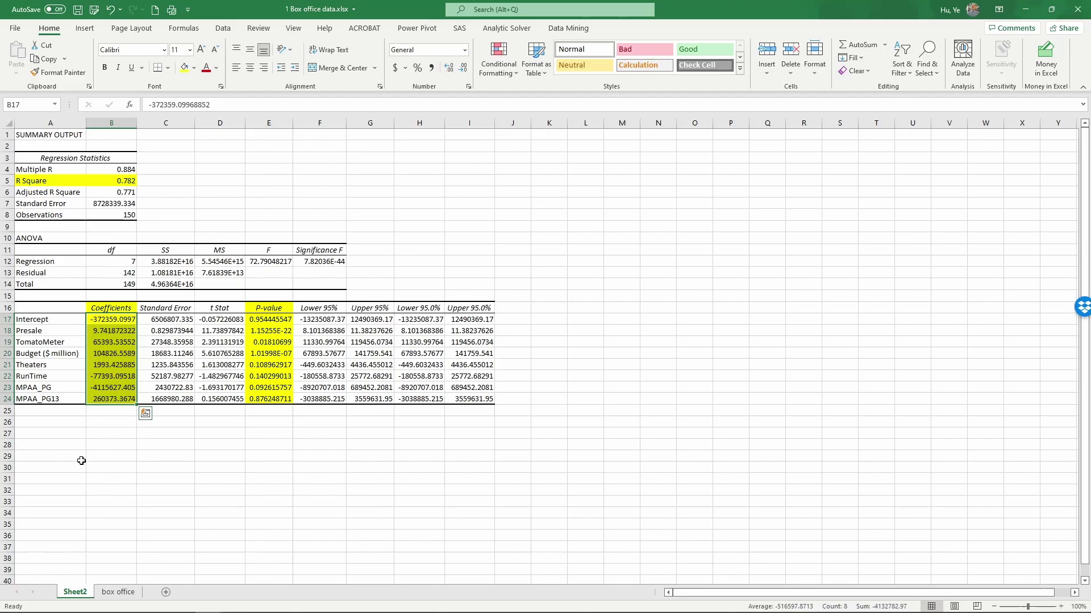
pyautogui.click(464, 70)
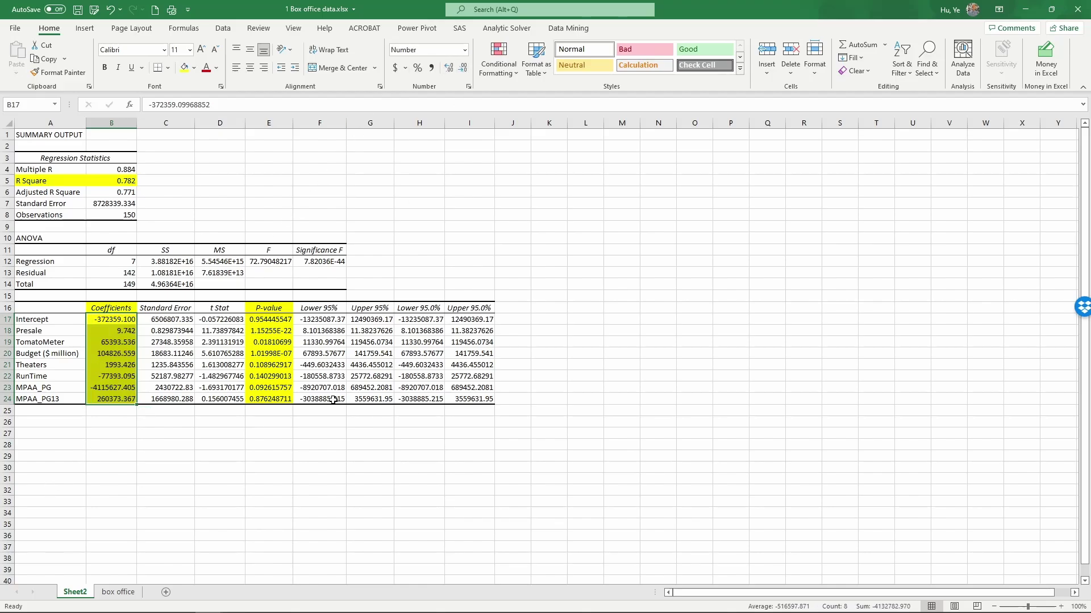
pyautogui.click(464, 69)
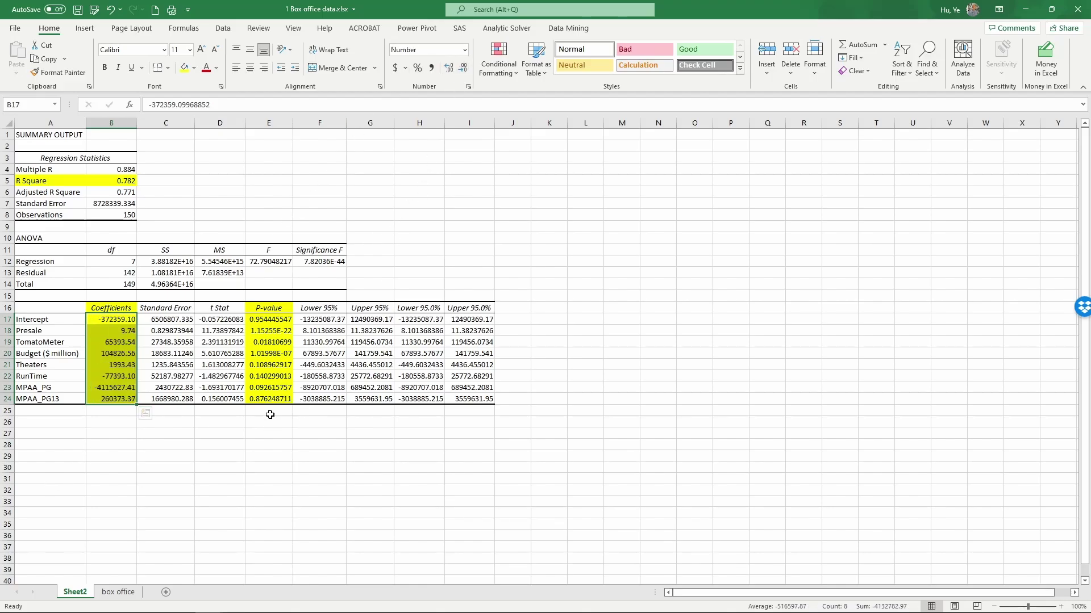
# Round the P-values to three decimals, then select the predictor names with their coefficients
pyautogui.moveTo(281, 318); pyautogui.dragTo(280, 395)
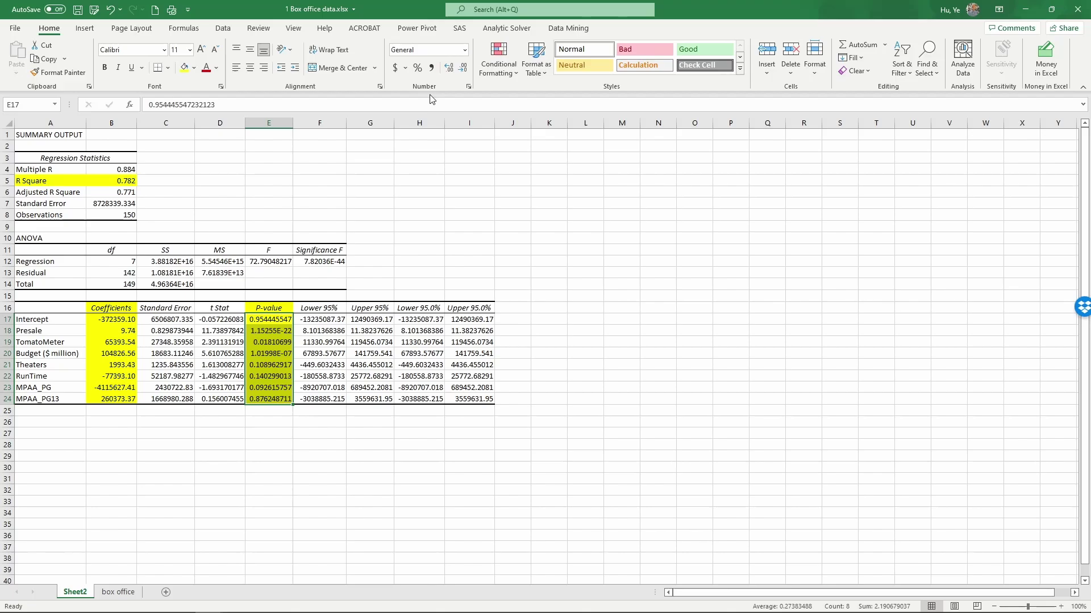
pyautogui.click(463, 71)
pyautogui.click(463, 70)
pyautogui.click(463, 71)
pyautogui.click(463, 71)
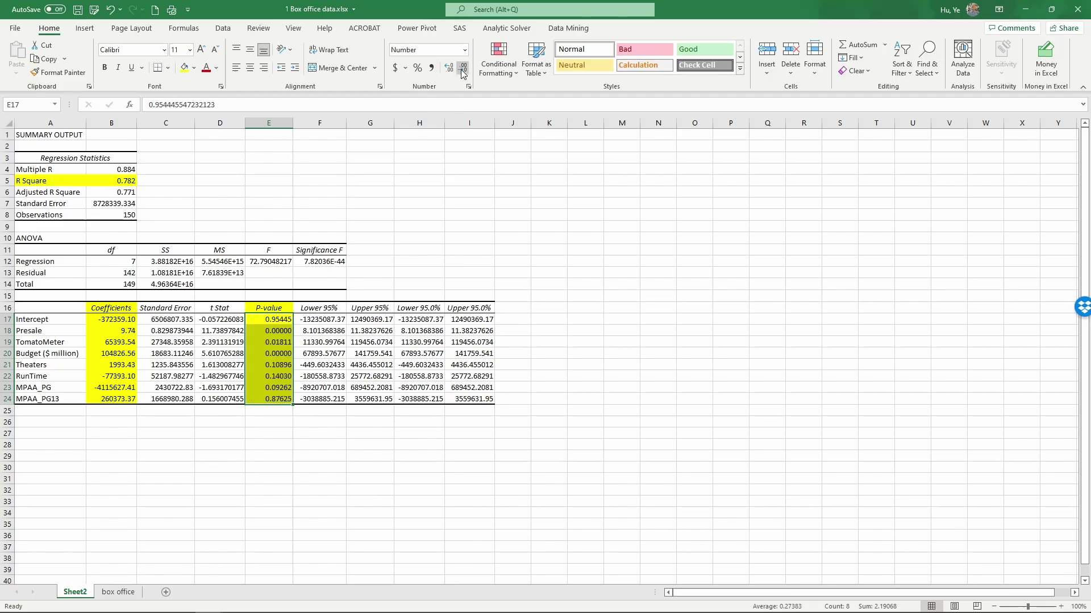
pyautogui.click(463, 70)
pyautogui.click(463, 71)
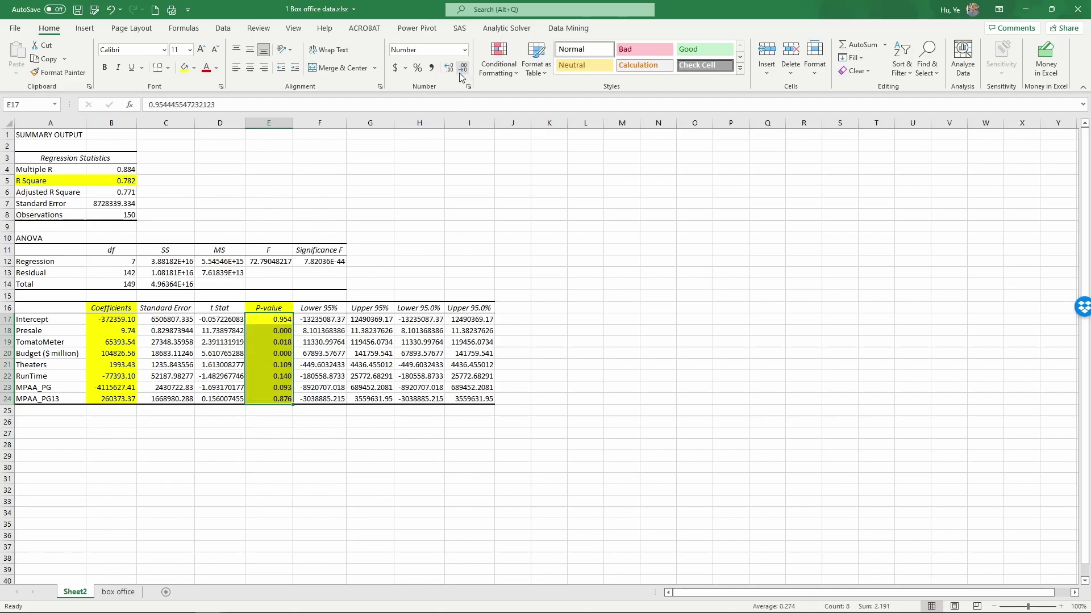
pyautogui.hotkey('ctrl', 'Down')
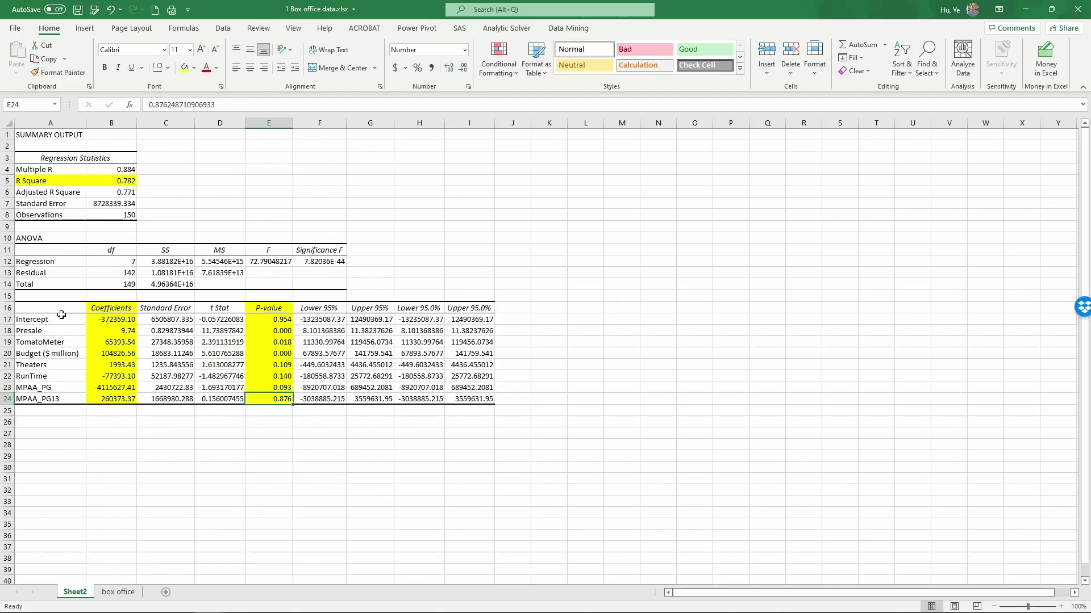
pyautogui.moveTo(59, 318); pyautogui.dragTo(109, 401)
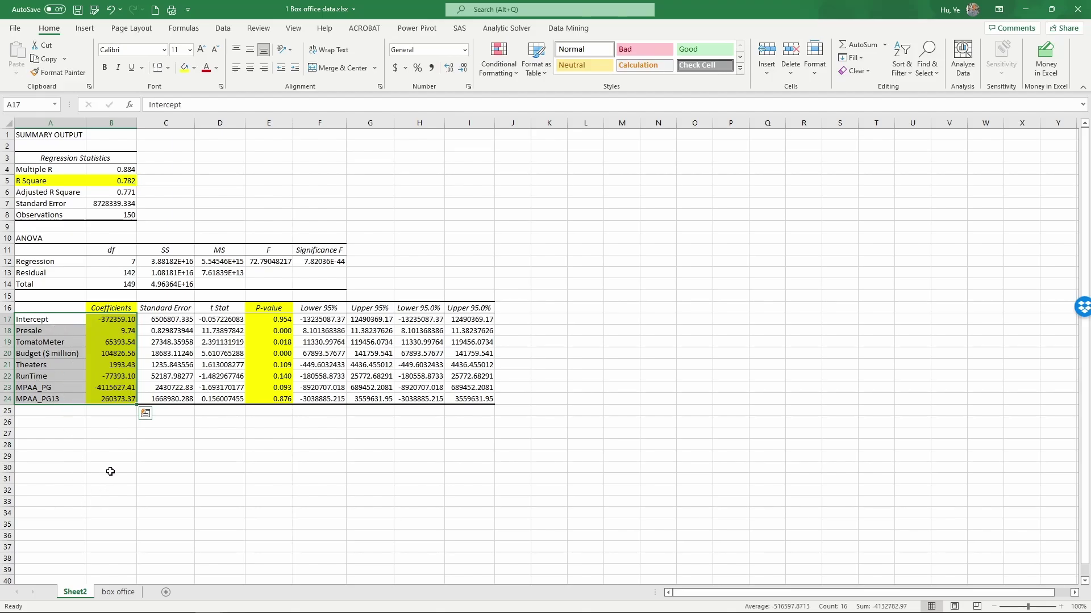
# Type 'box office = -372359 + 9.74*Presale+65393.5*Tomatometer' into B26 below the table
pyautogui.click(109, 423)
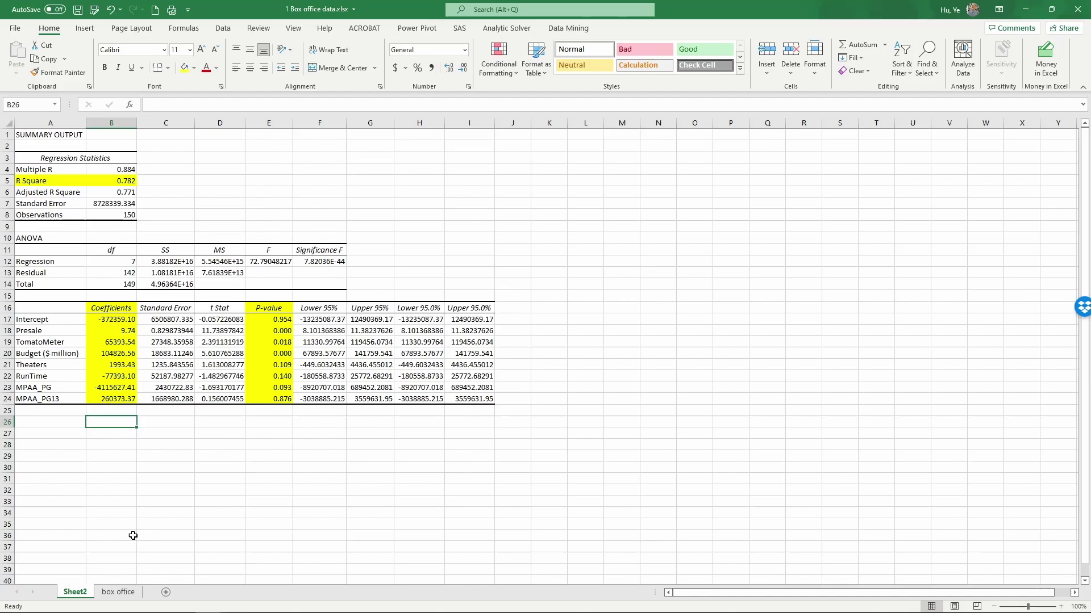
pyautogui.write('box ')
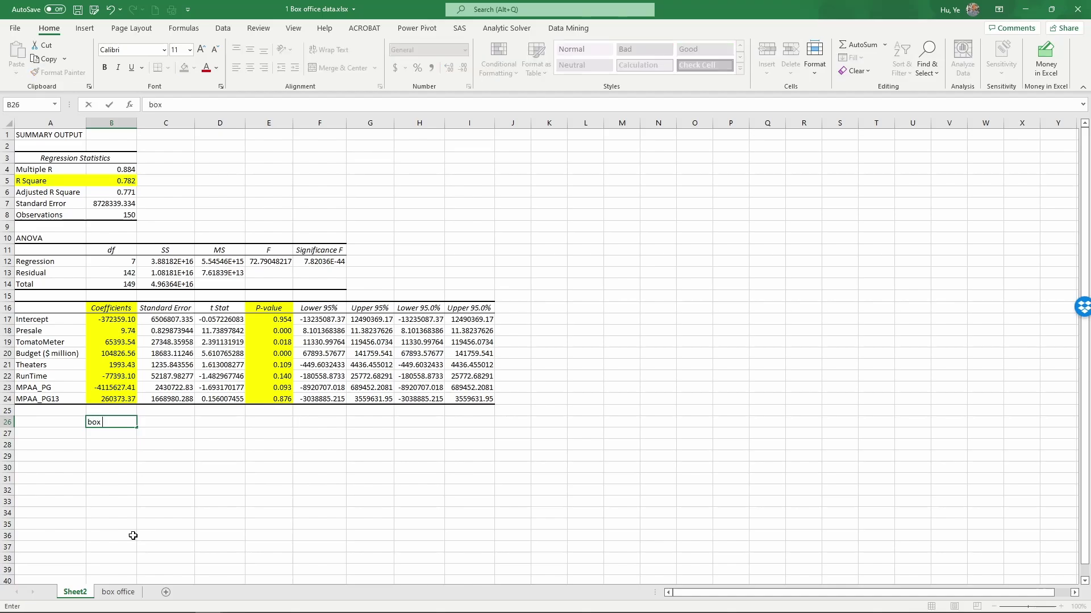
pyautogui.write('office =')
pyautogui.write('-372359')
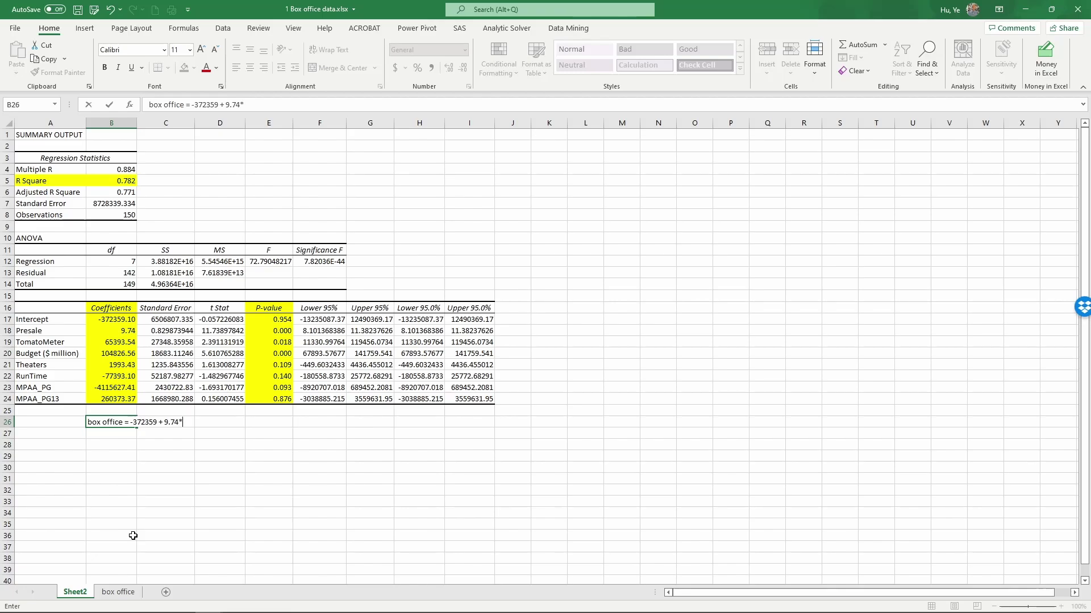
pyautogui.write('+ 9.74*Presale+65393.5*Toma')
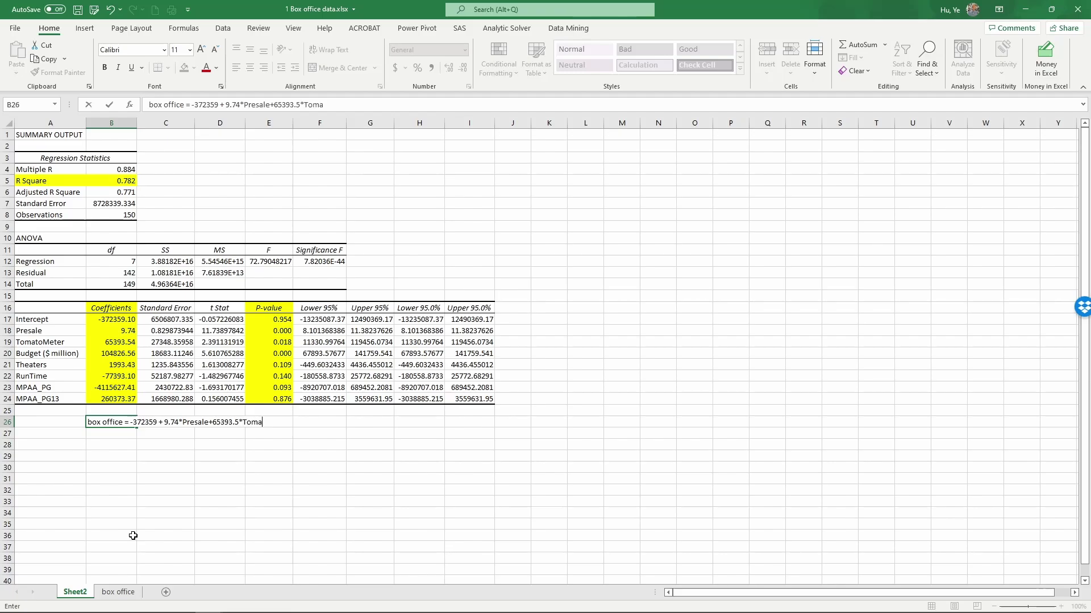
pyautogui.write('tometer + ....')
pyautogui.press('Return')
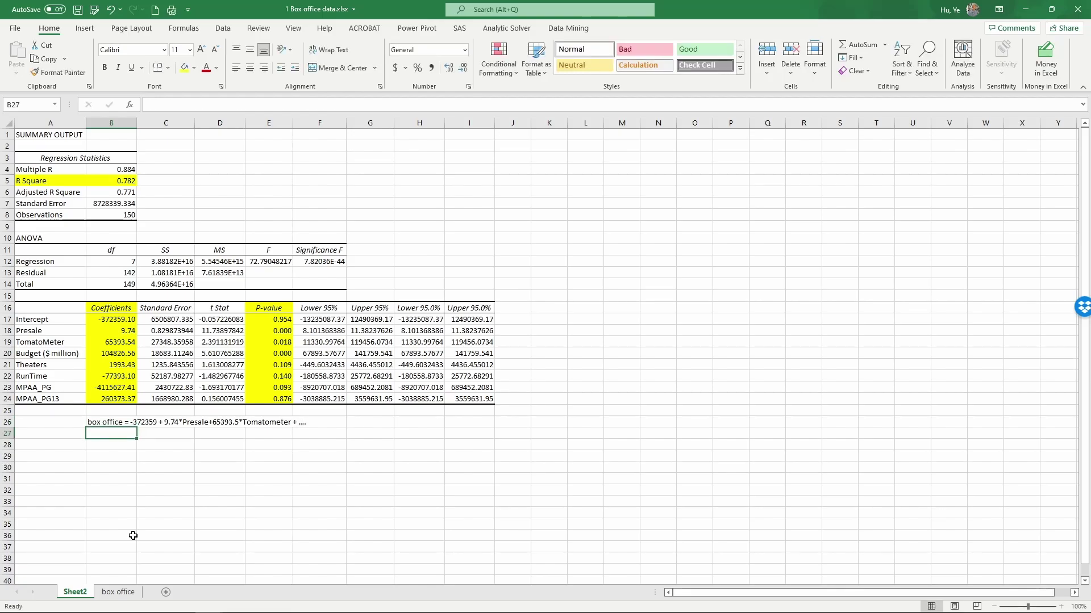
pyautogui.click(105, 423)
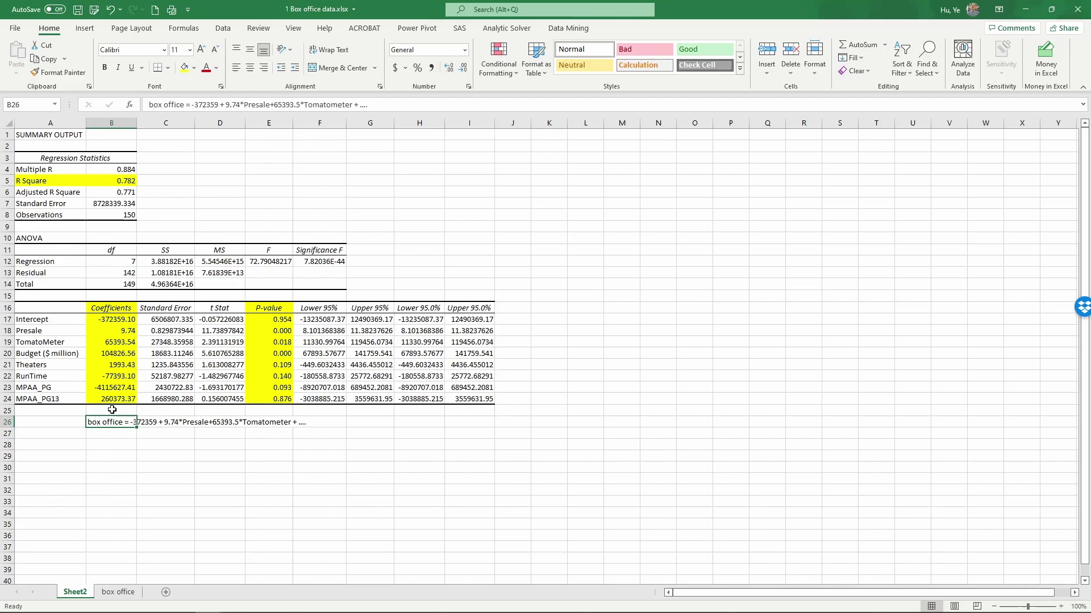
pyautogui.moveTo(102, 424); pyautogui.dragTo(299, 424)
pyautogui.click(263, 464)
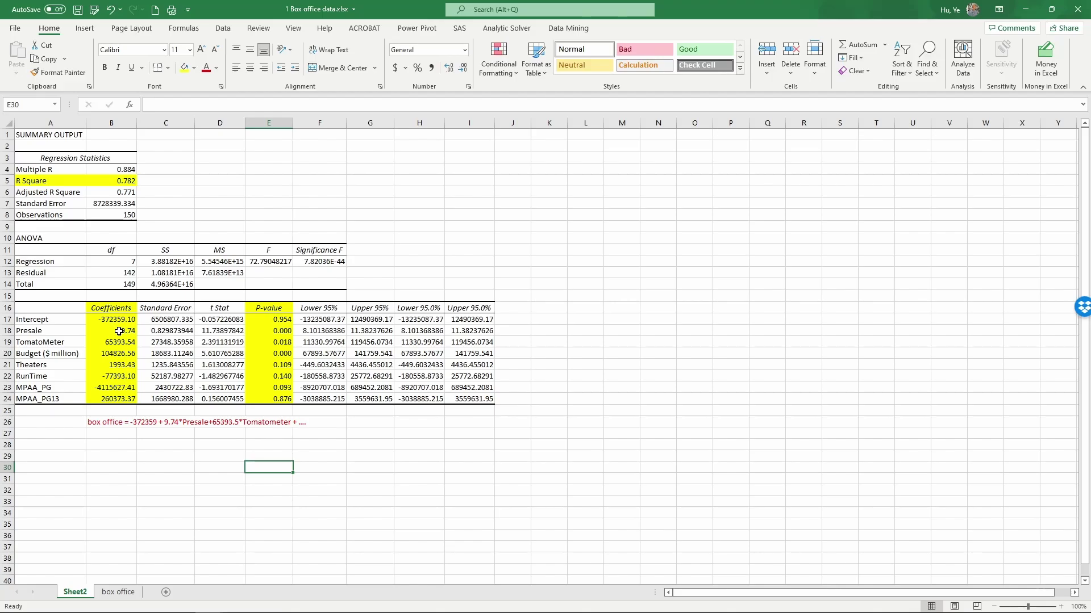
# Turn the Presale, TomatoMeter and Budget P-values red
pyautogui.click(282, 334)
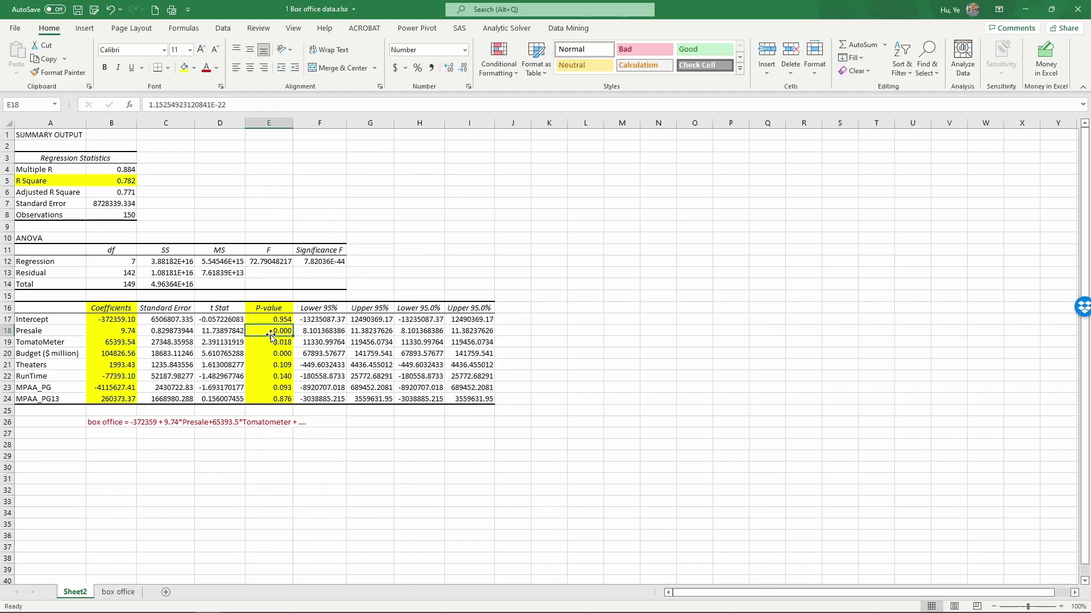
pyautogui.moveTo(271, 334); pyautogui.dragTo(266, 356)
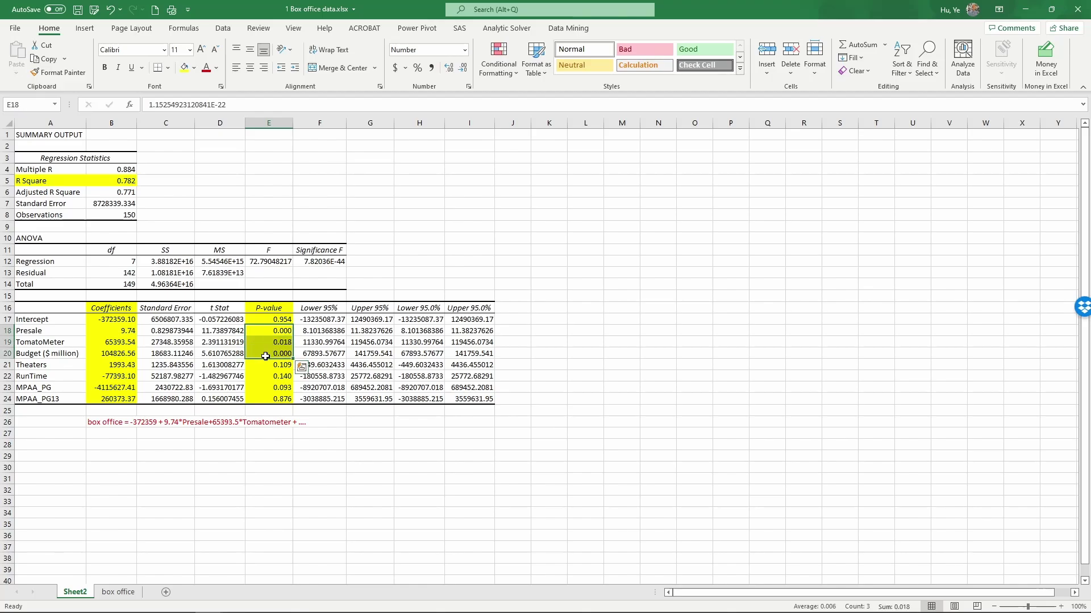
pyautogui.click(205, 71)
# Select the three significant coefficients and review the Presale and TomatoMeter entries
pyautogui.moveTo(122, 333); pyautogui.dragTo(121, 350)
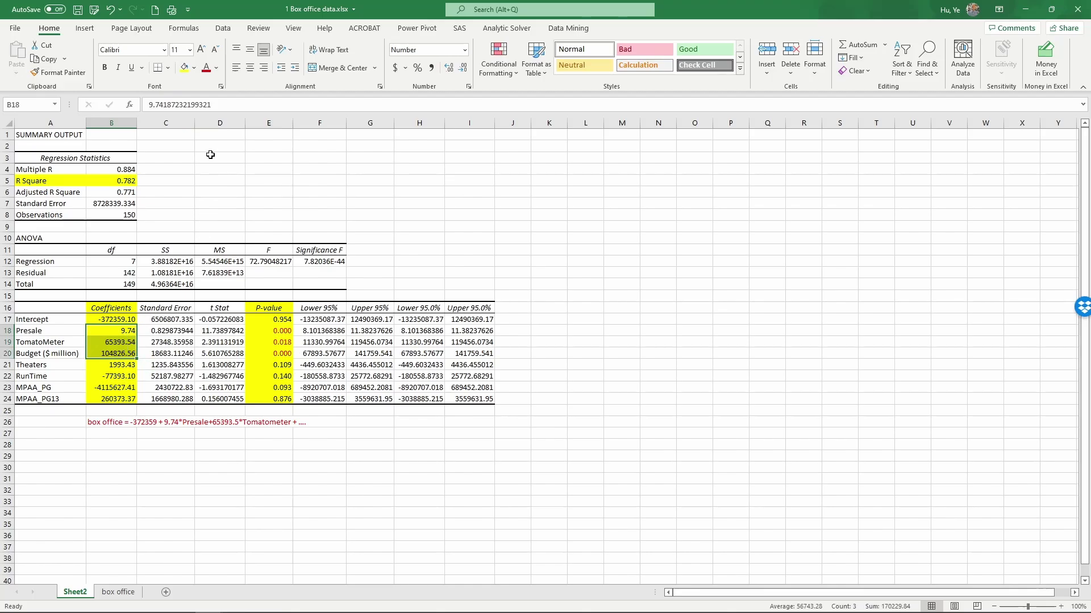
pyautogui.click(248, 184)
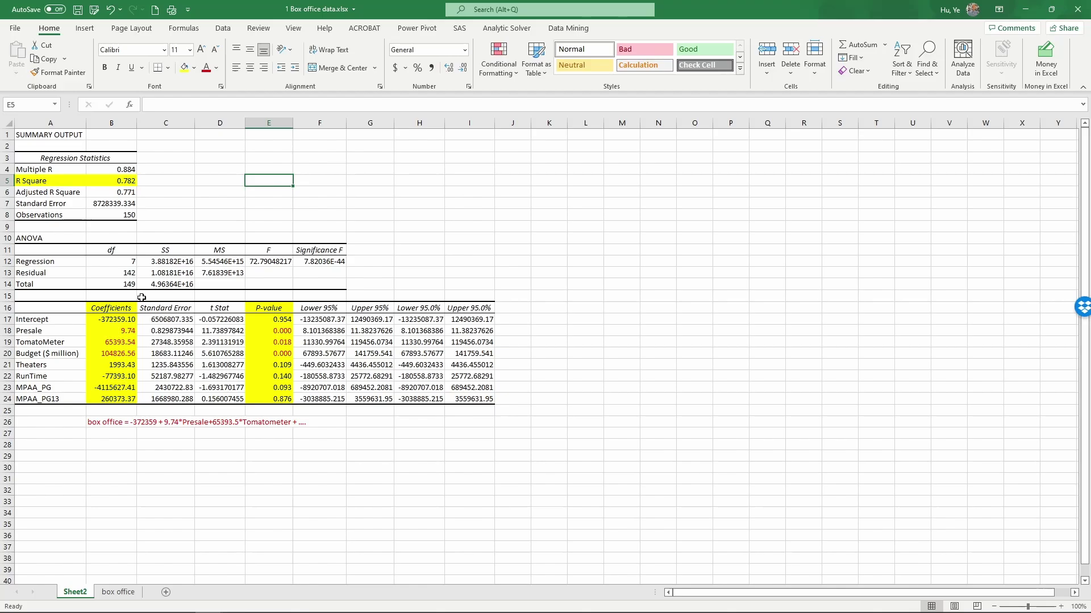
pyautogui.moveTo(112, 331); pyautogui.dragTo(109, 351)
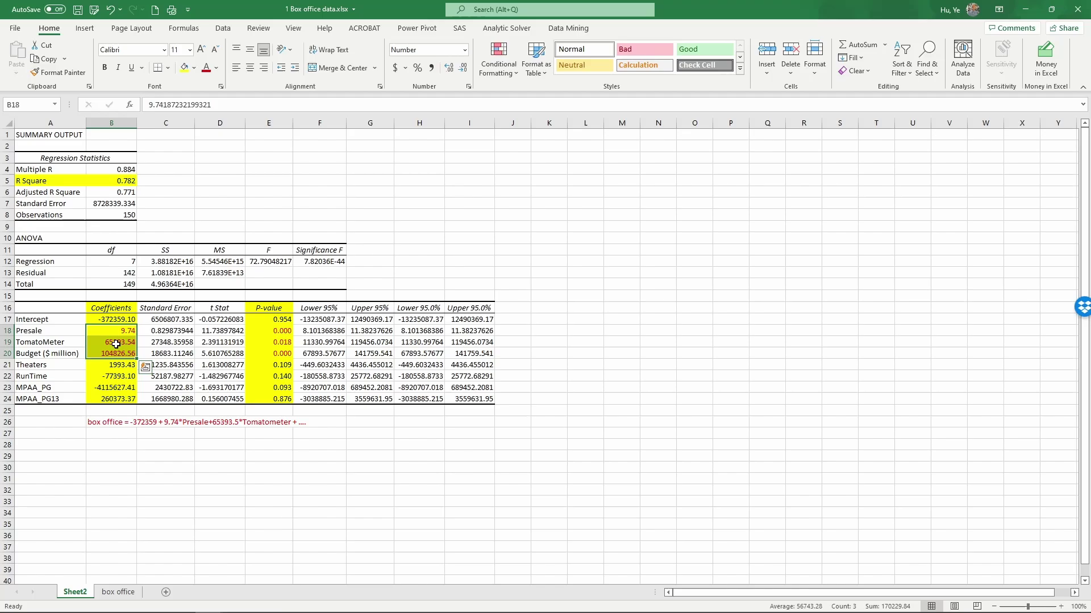
pyautogui.click(116, 332)
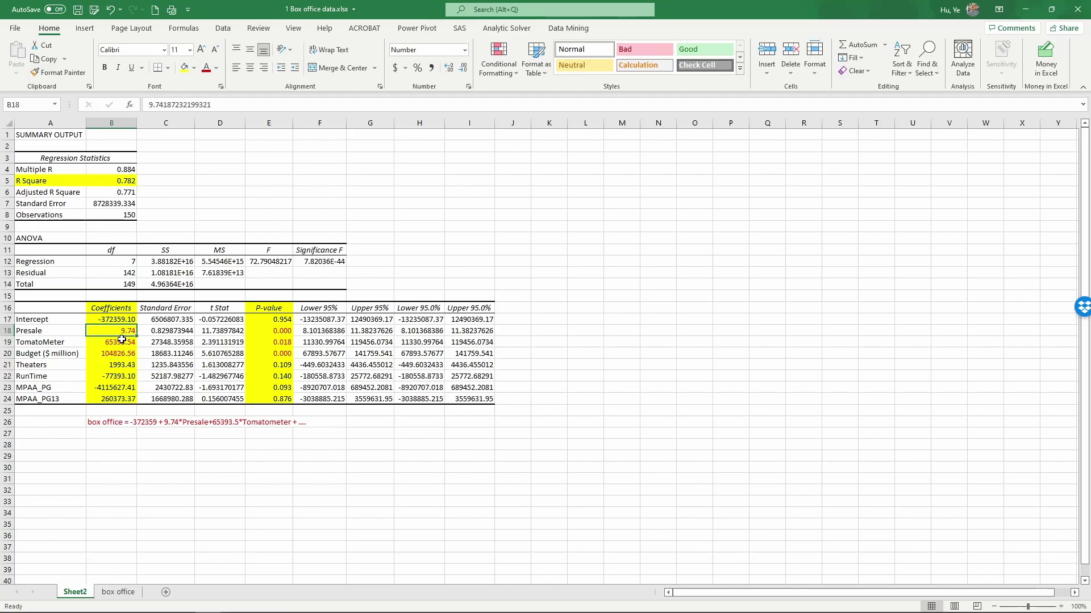
pyautogui.click(71, 330)
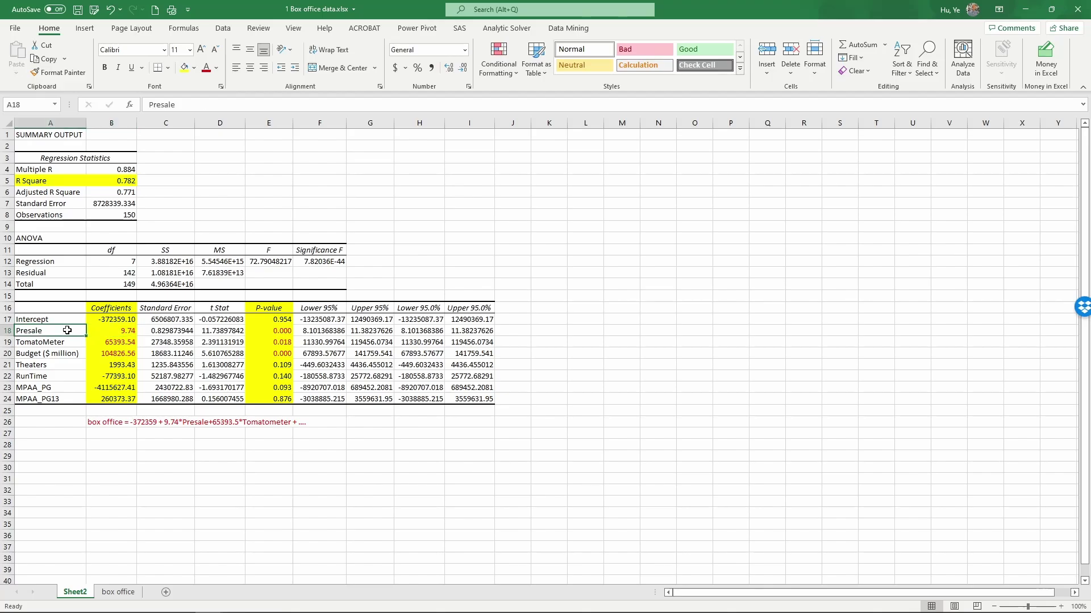
pyautogui.click(119, 330)
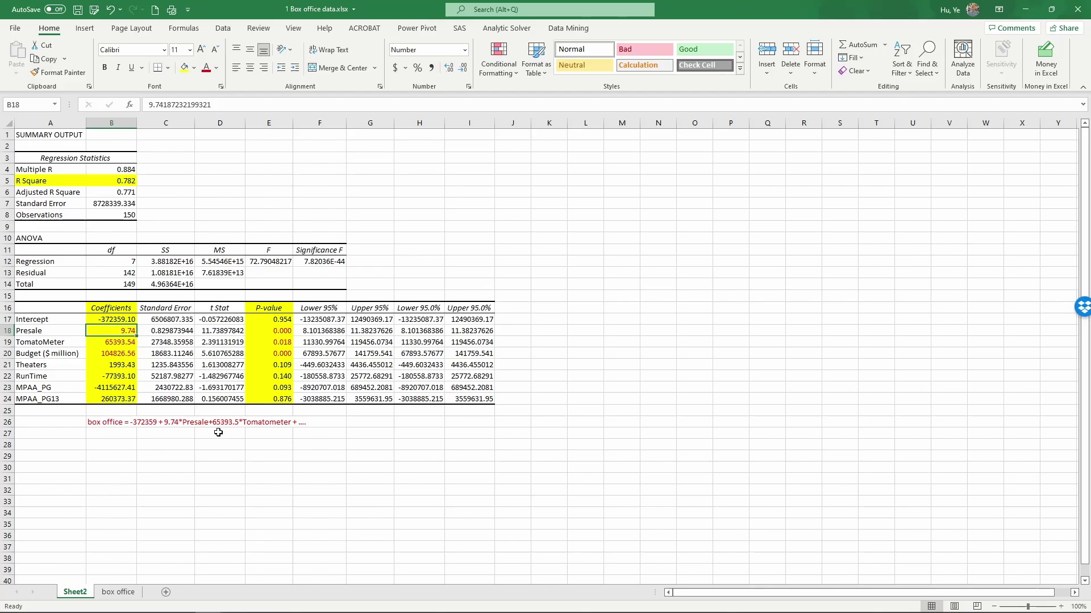
pyautogui.press('Down')
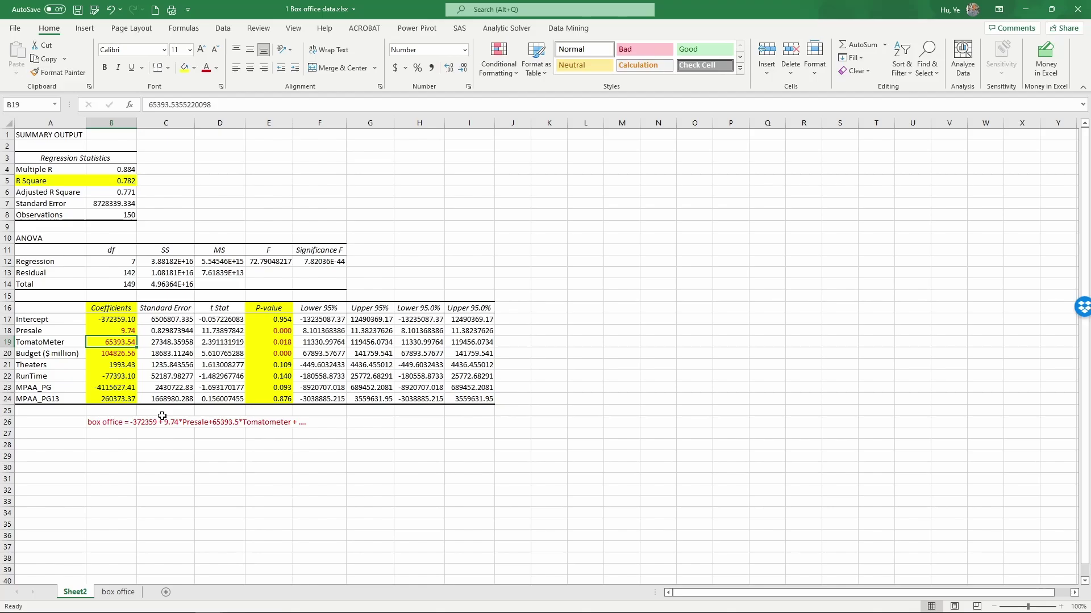
# Copy all eight coefficients and return to the box office sheet's new movie project columns
pyautogui.moveTo(121, 319); pyautogui.dragTo(121, 400)
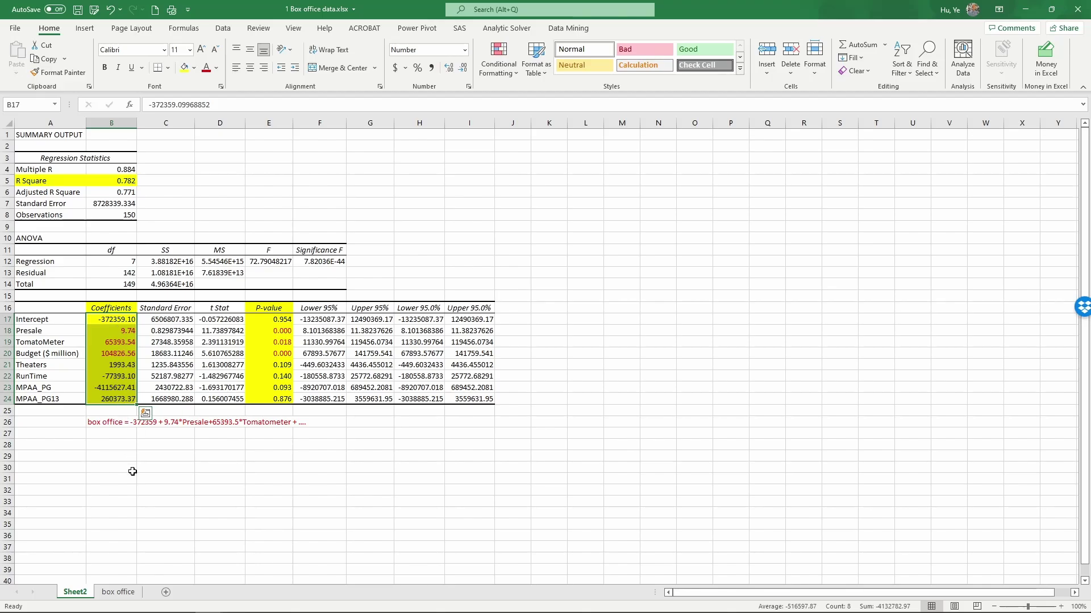
pyautogui.hotkey('ctrl', 'c')
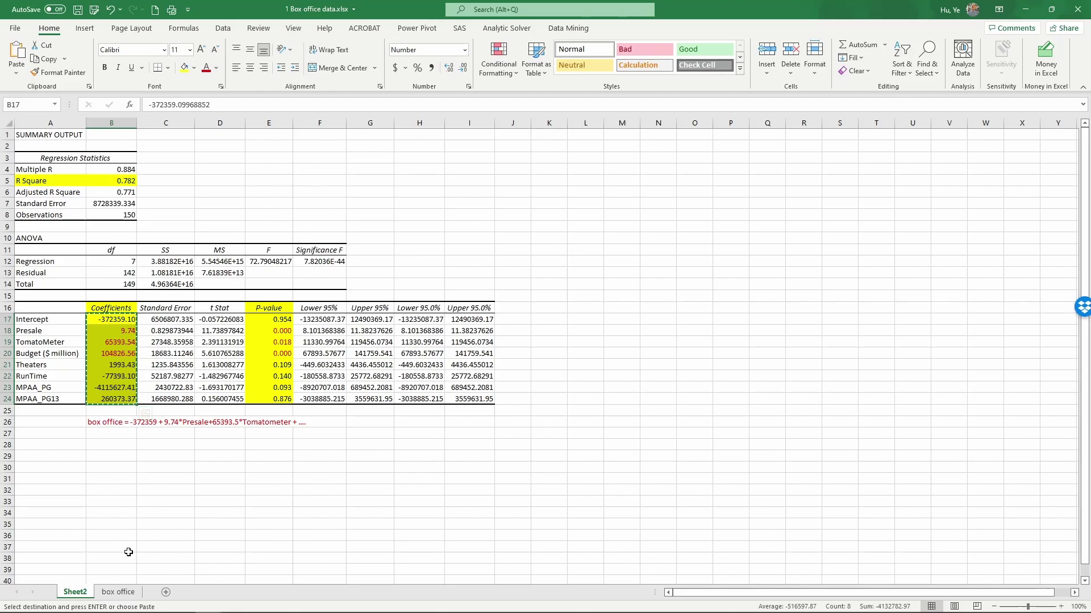
pyautogui.click(122, 593)
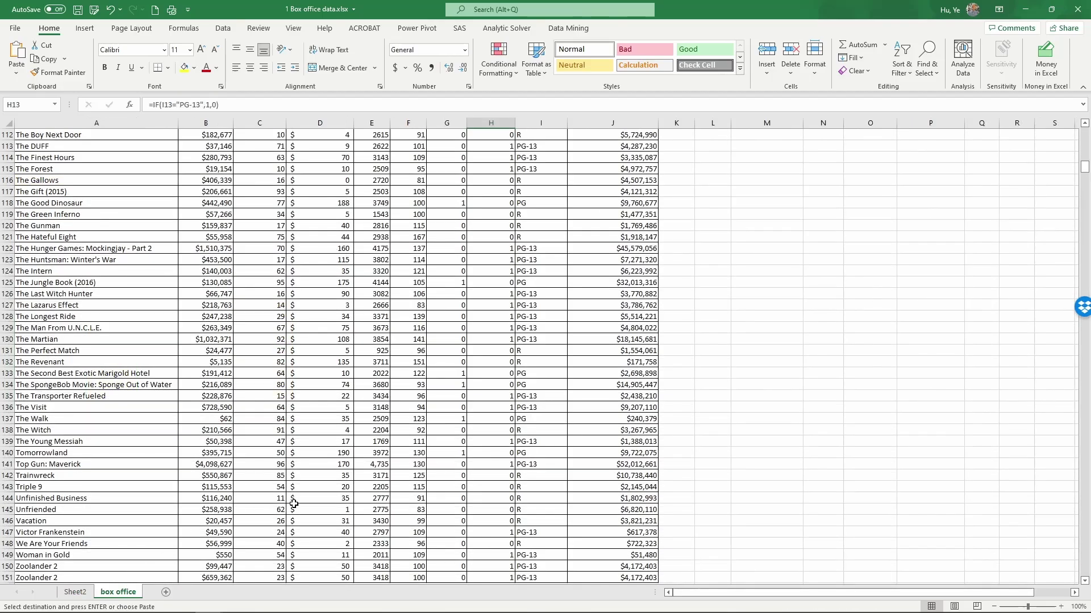
pyautogui.scroll(20, 866, 213)
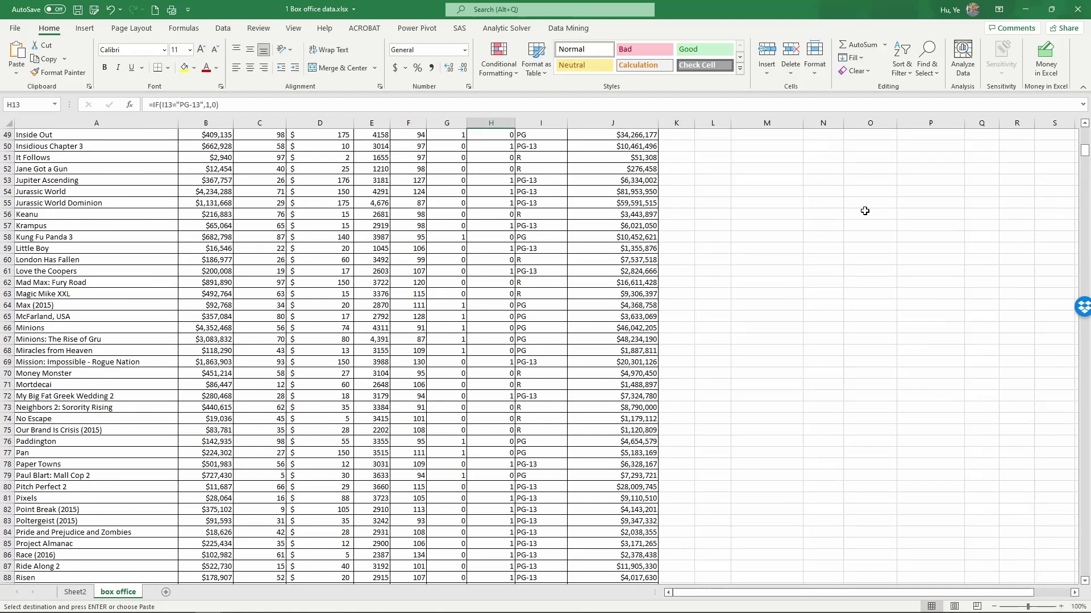
pyautogui.scroll(14, 870, 208)
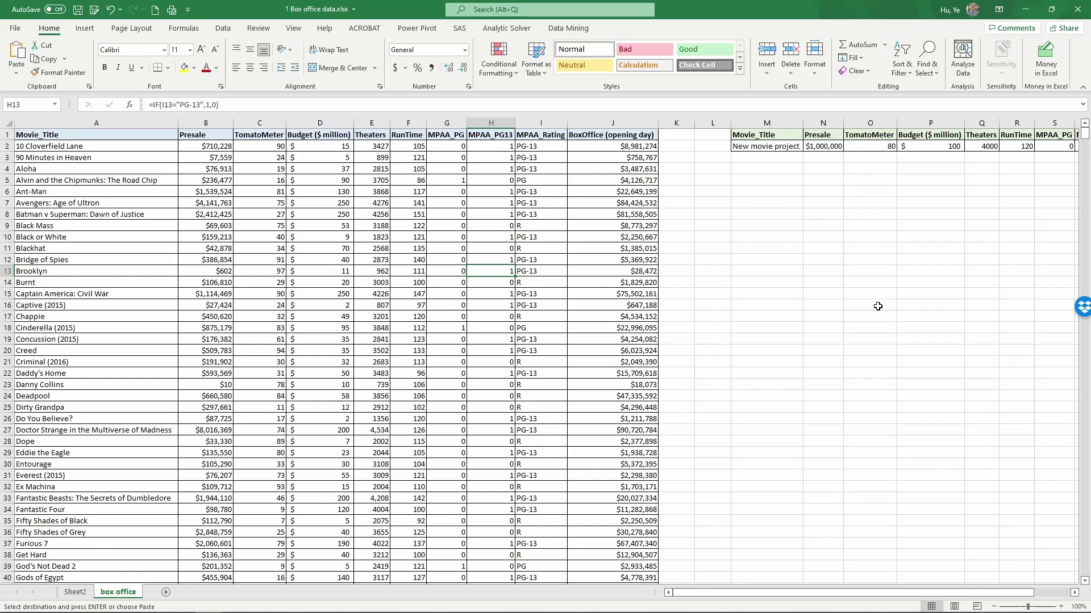
pyautogui.moveTo(1006, 593); pyautogui.dragTo(1042, 595)
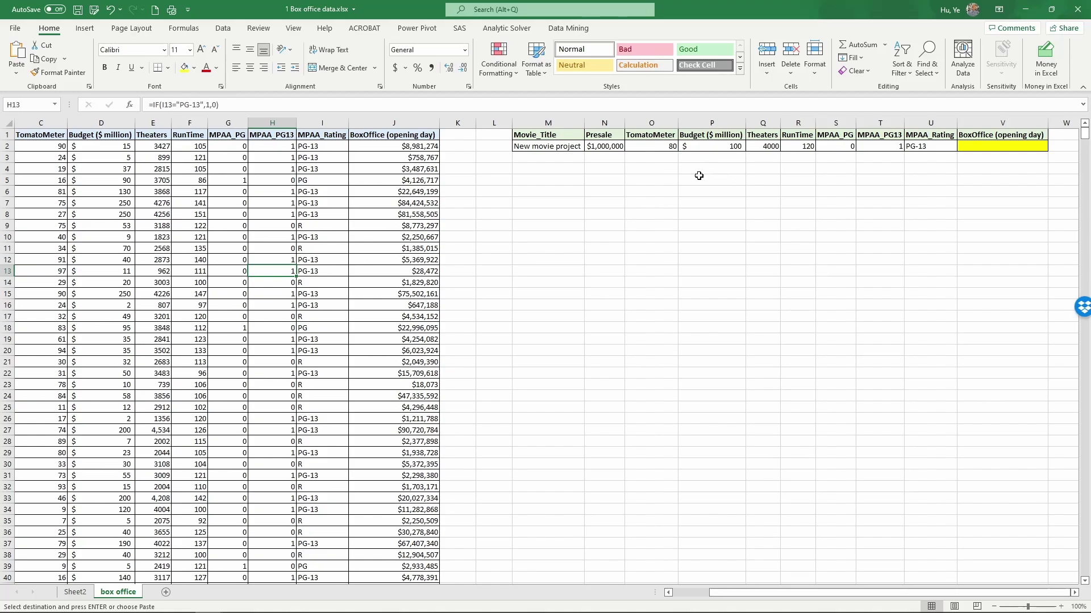
# Paste Special the copied coefficients into M3 as values, transposed into a row
pyautogui.click(574, 159)
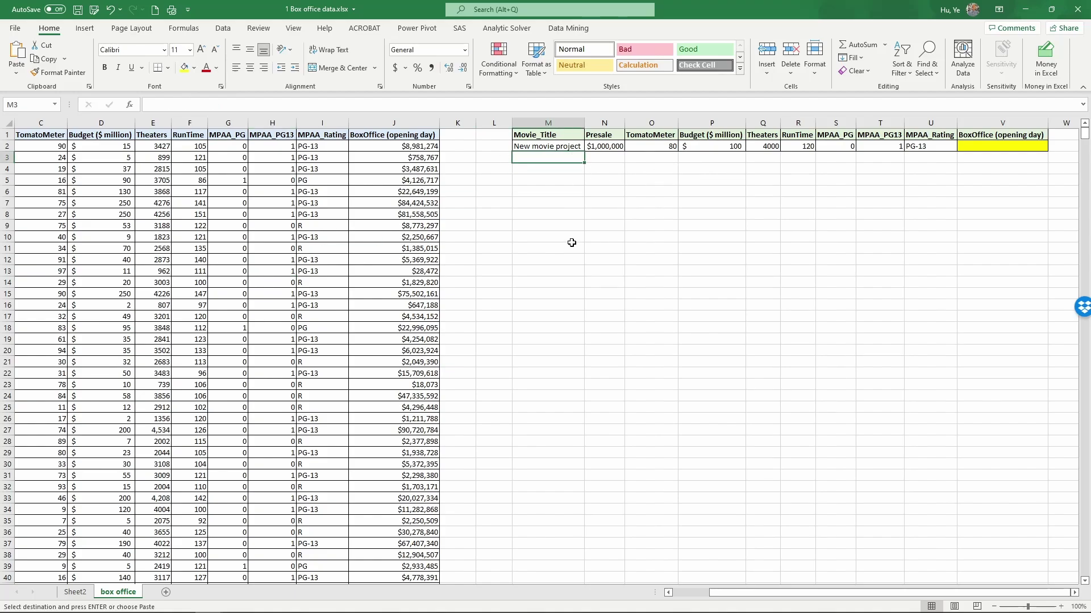
pyautogui.rightClick(568, 160)
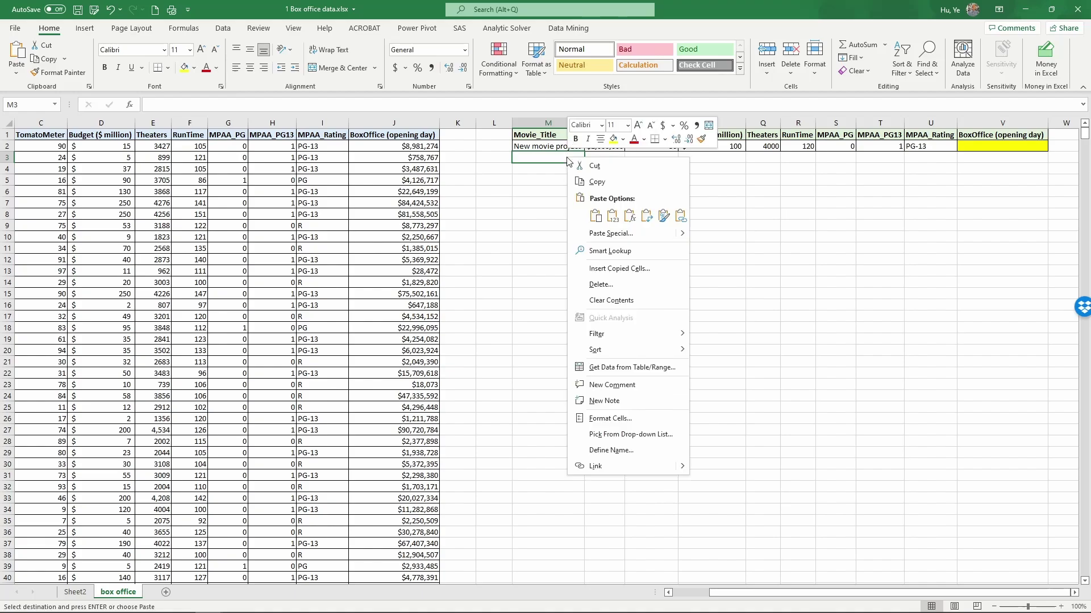
pyautogui.click(610, 233)
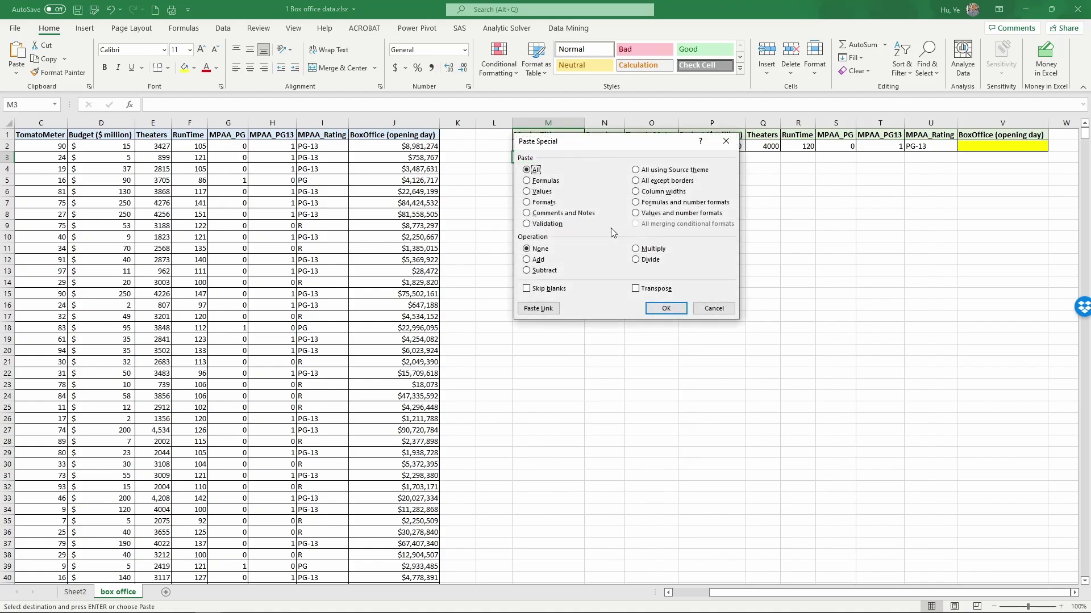
pyautogui.click(537, 192)
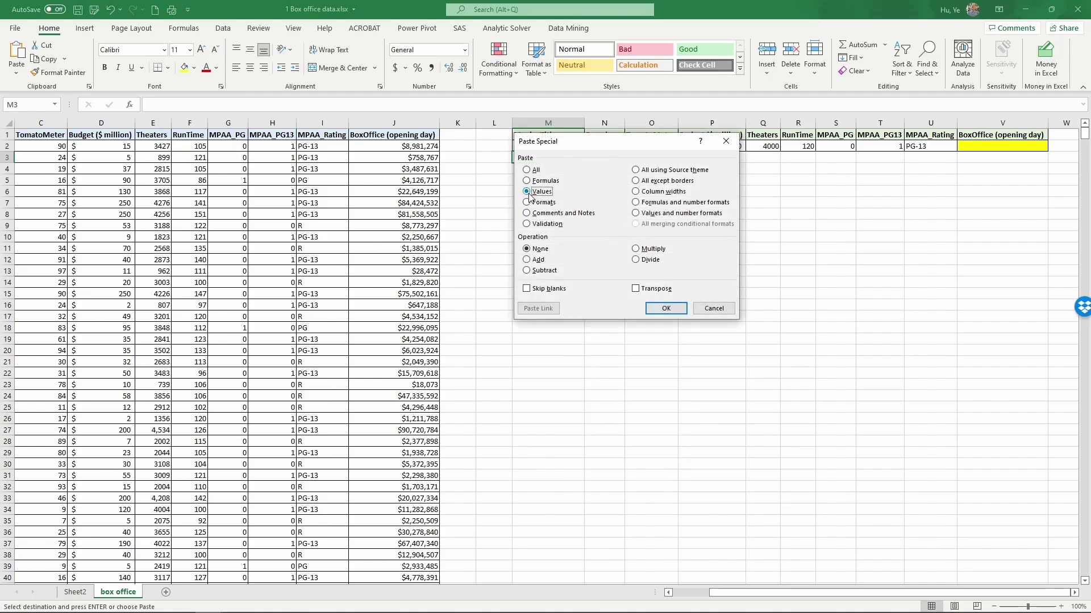
pyautogui.click(636, 289)
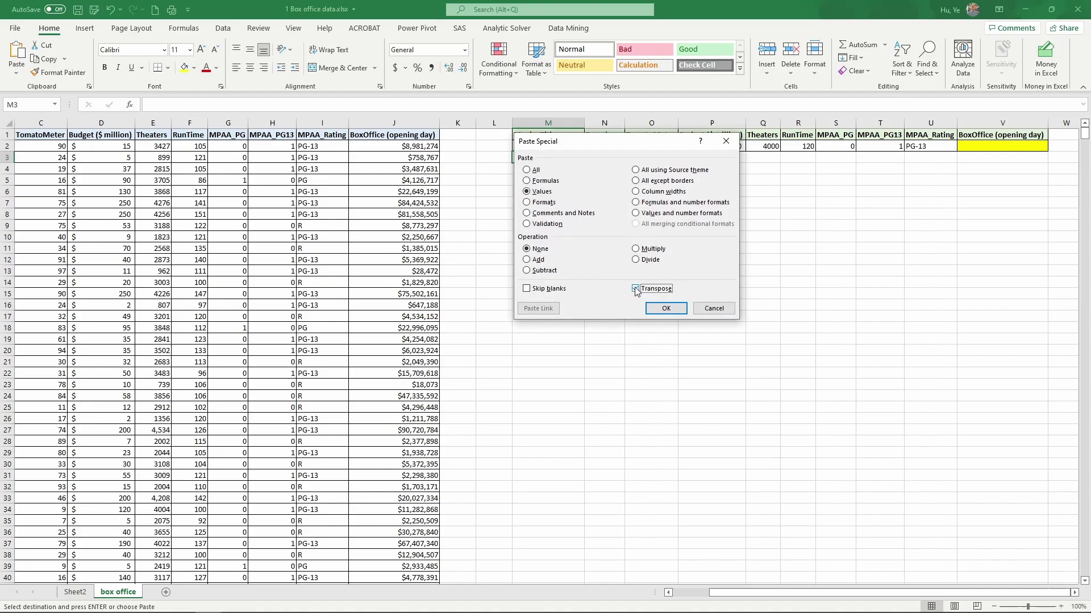
pyautogui.click(664, 309)
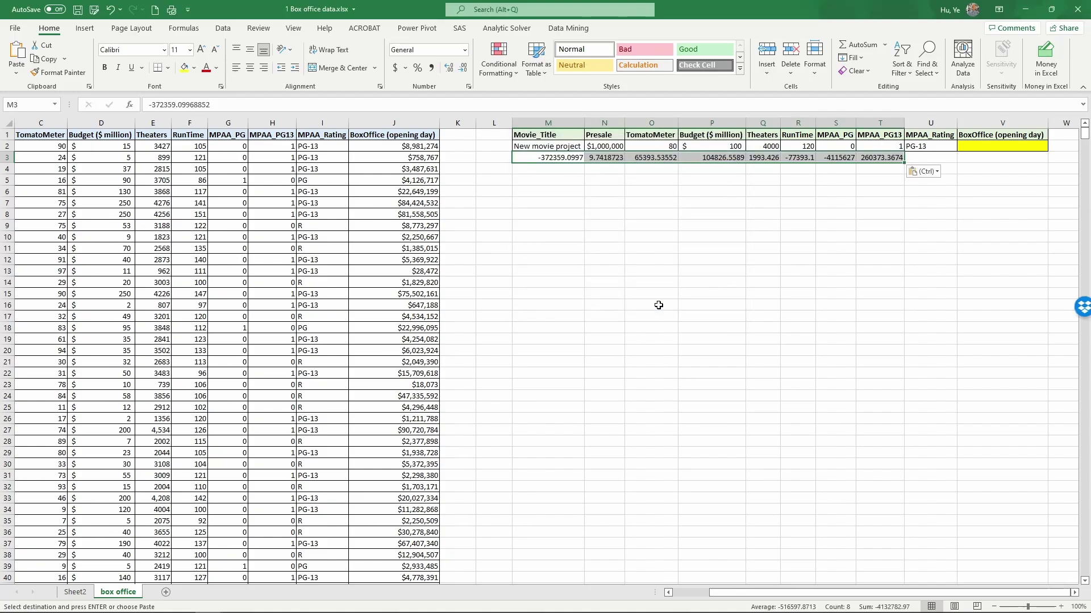
# Fill the pasted coefficients in M3:T3 yellow and check them against the row 2 inputs
pyautogui.click(184, 67)
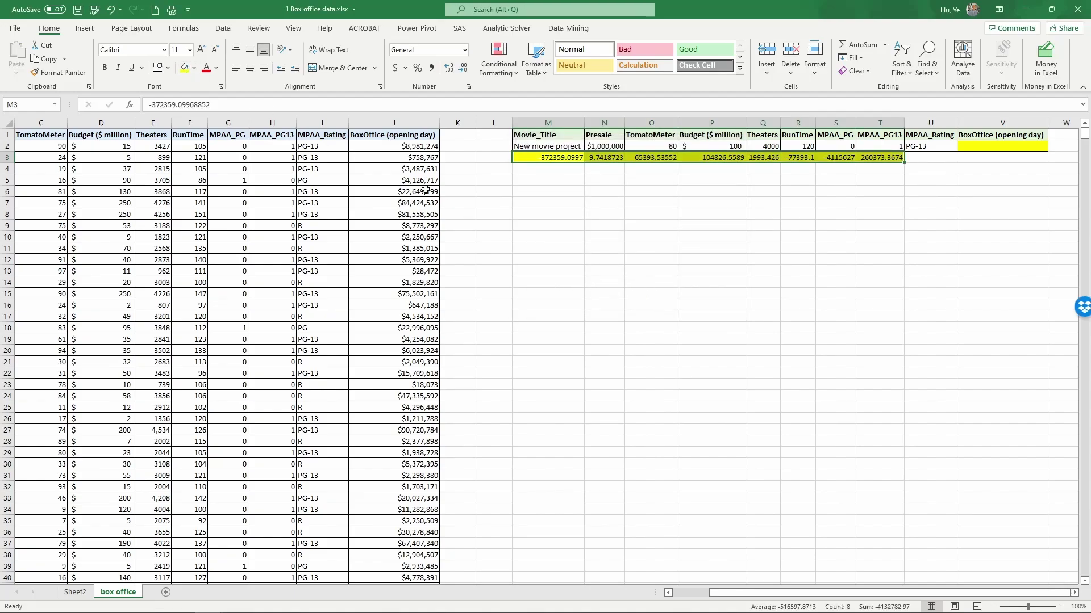
pyautogui.click(647, 264)
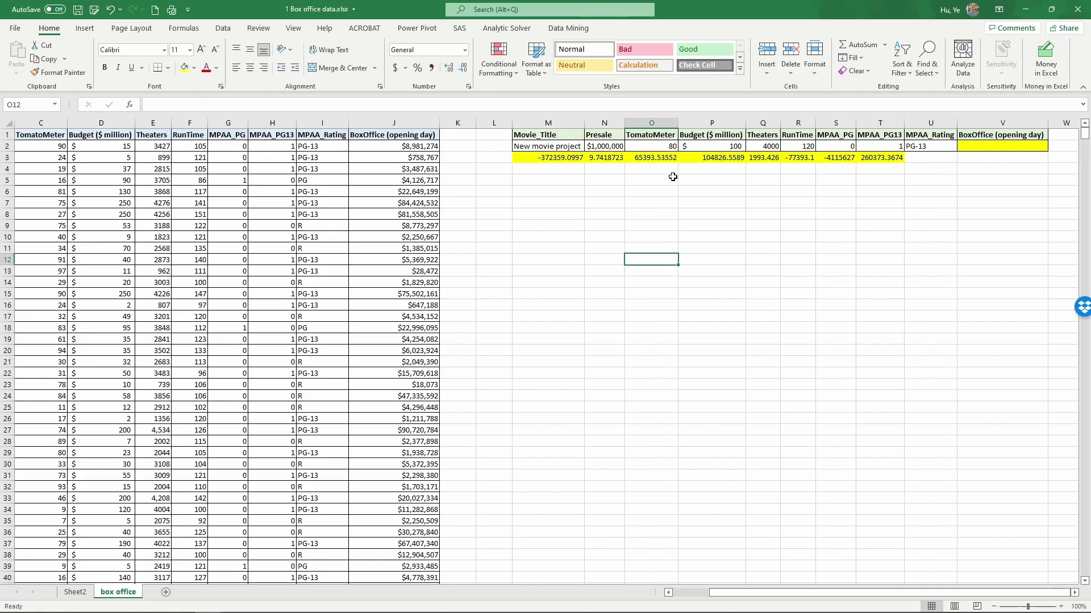
pyautogui.click(607, 157)
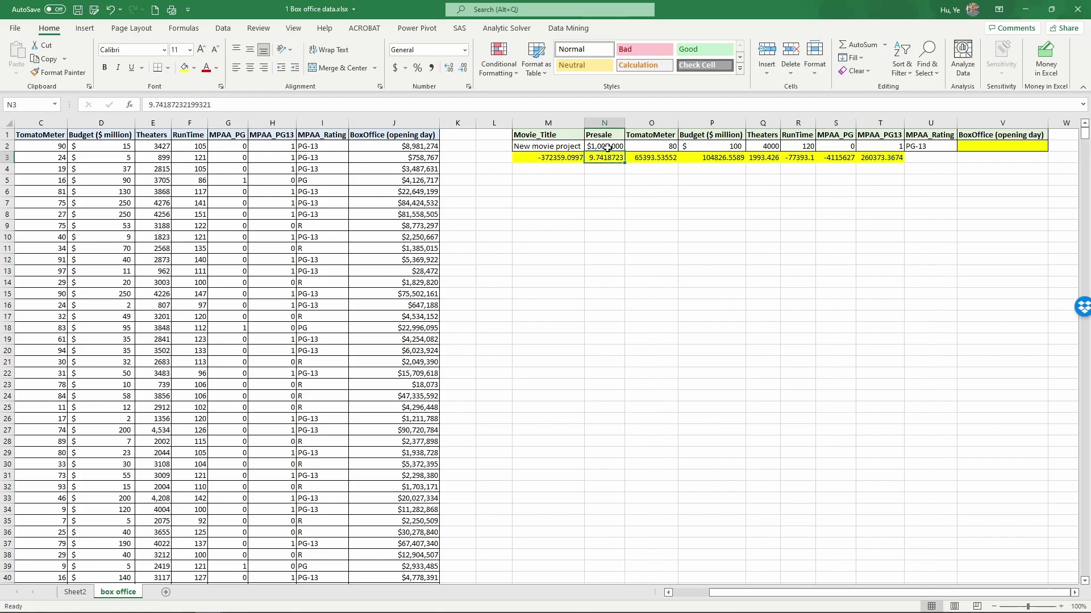
pyautogui.click(651, 157)
pyautogui.click(652, 146)
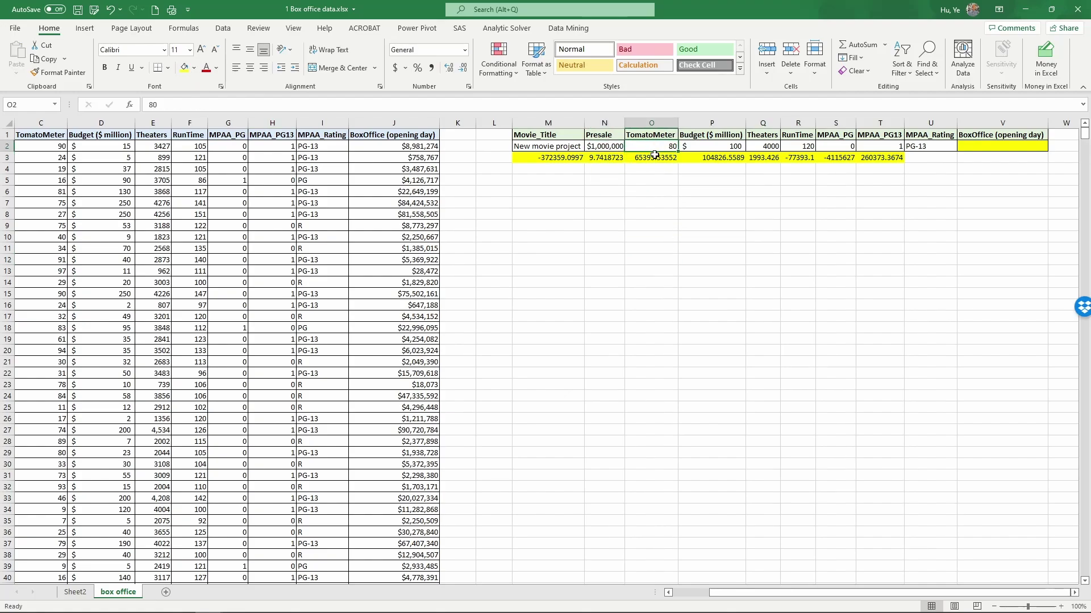
pyautogui.moveTo(609, 159); pyautogui.dragTo(794, 147)
pyautogui.click(728, 192)
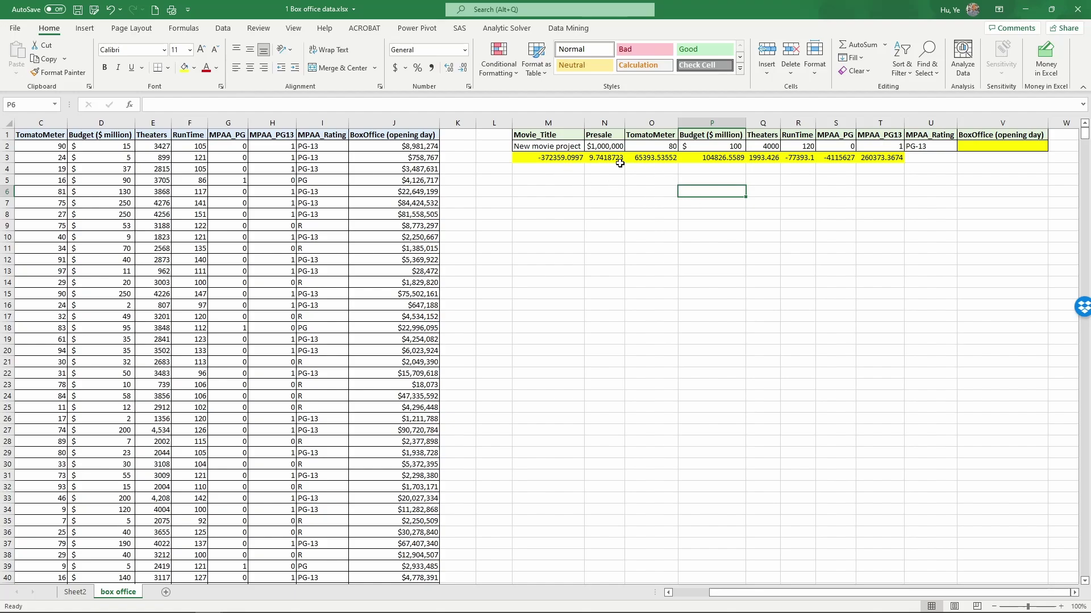
# Enter =SUMPRODUCT(N3:T3,N2:T2)+M3 in V2, predicting a $24,030,557 opening day
pyautogui.click(570, 146)
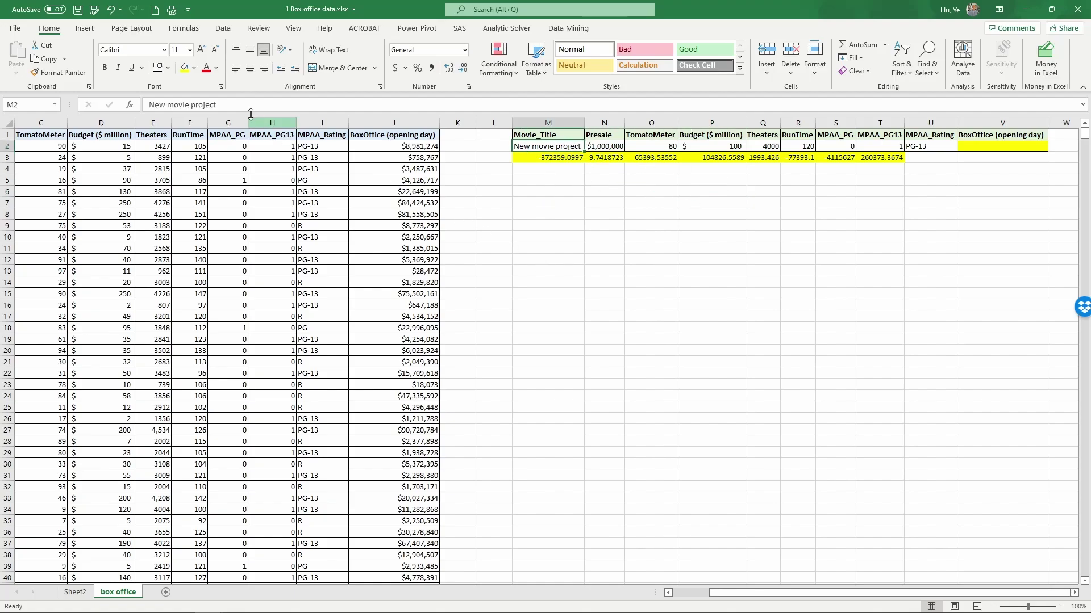
pyautogui.click(1000, 146)
pyautogui.write('=')
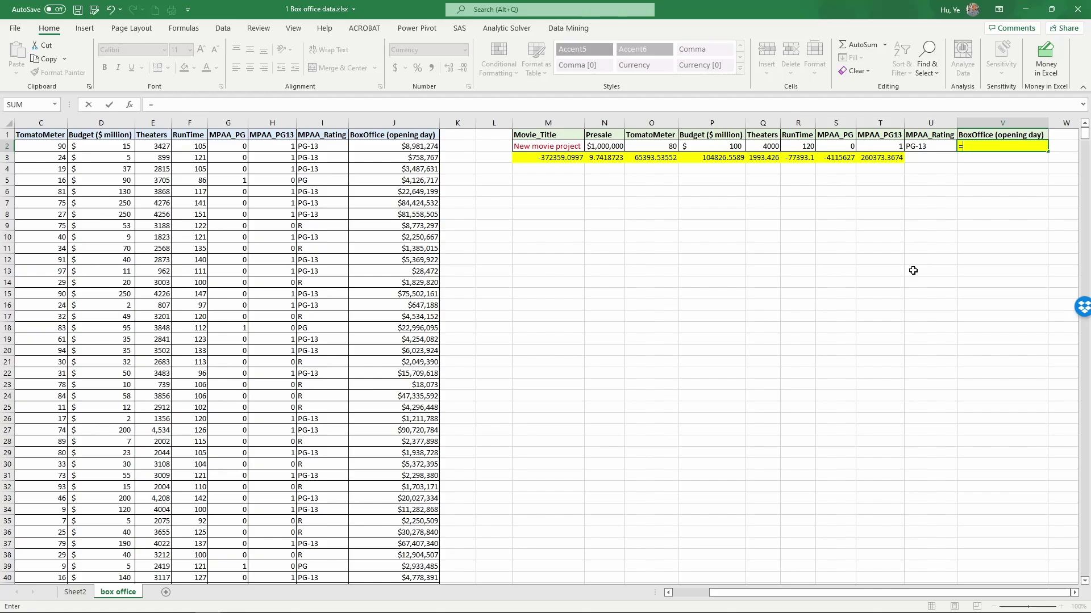
pyautogui.write('sumproduct(')
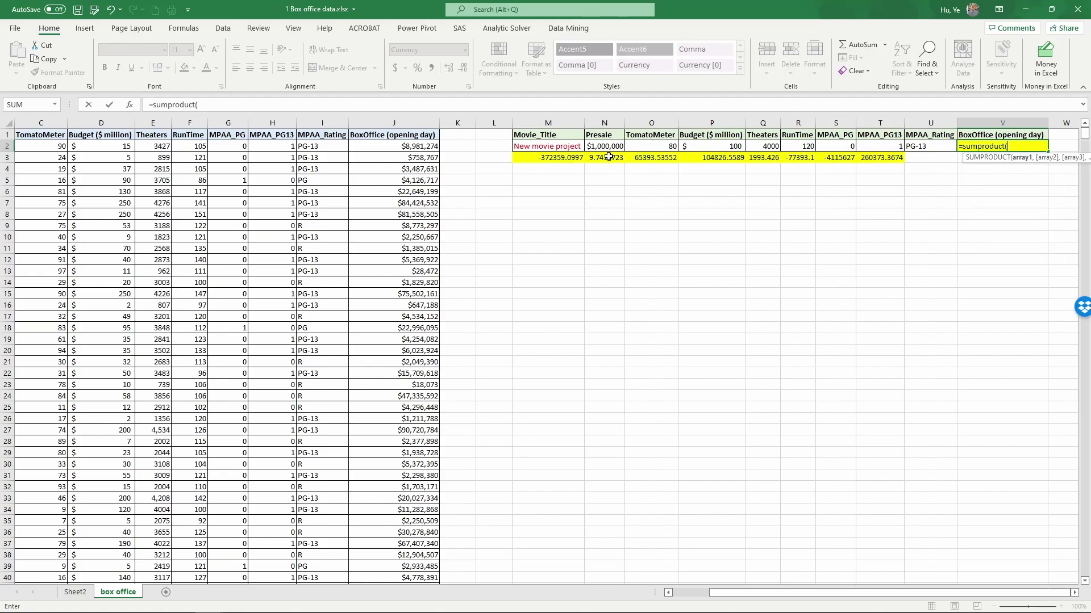
pyautogui.moveTo(604, 157); pyautogui.dragTo(878, 157)
pyautogui.write(',')
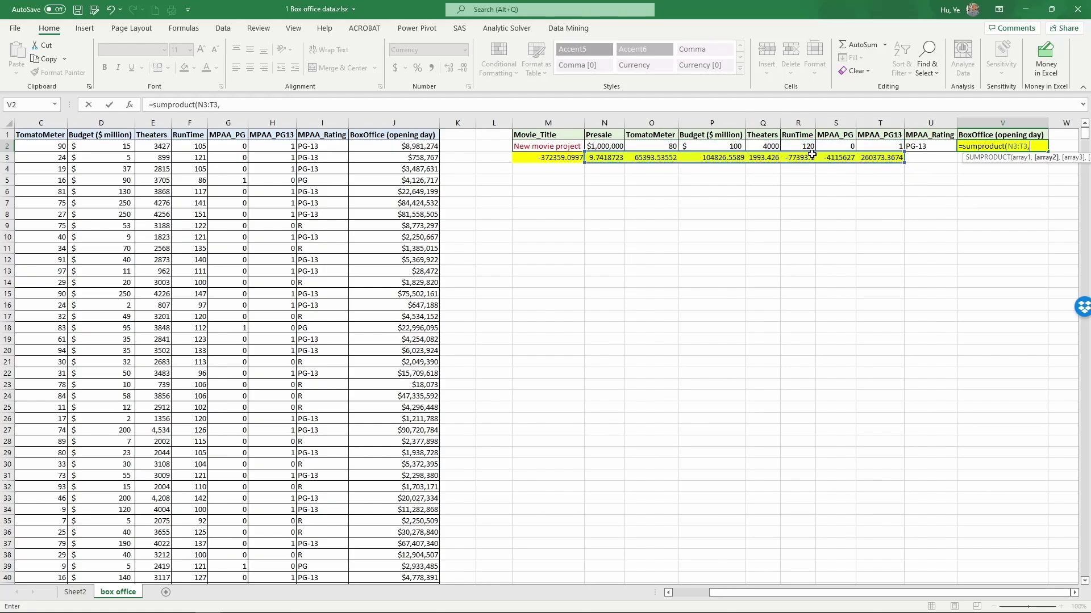
pyautogui.moveTo(605, 146); pyautogui.dragTo(881, 146)
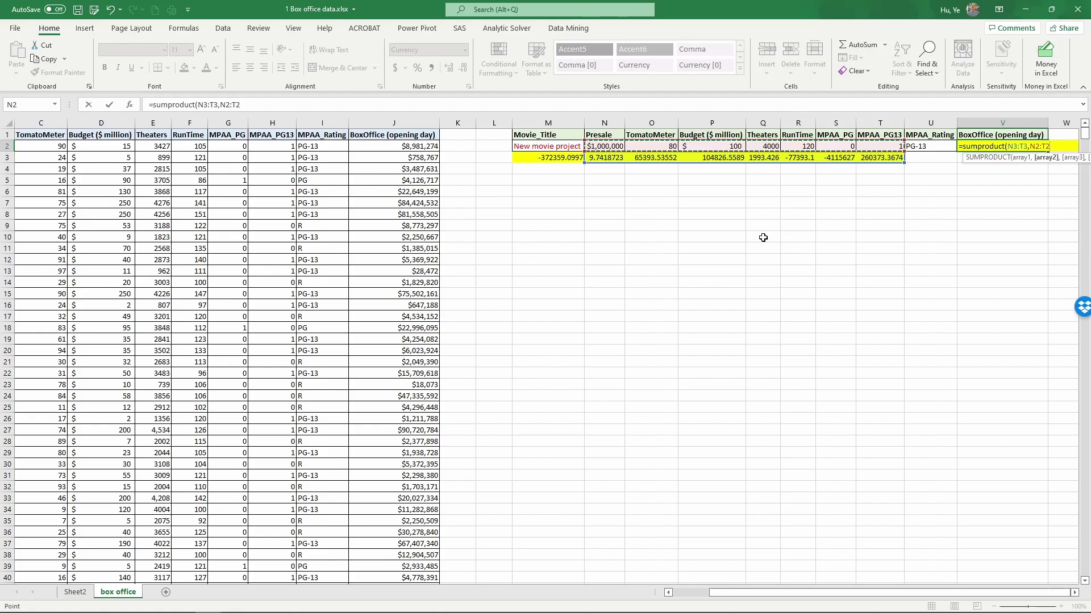
pyautogui.press('Return')
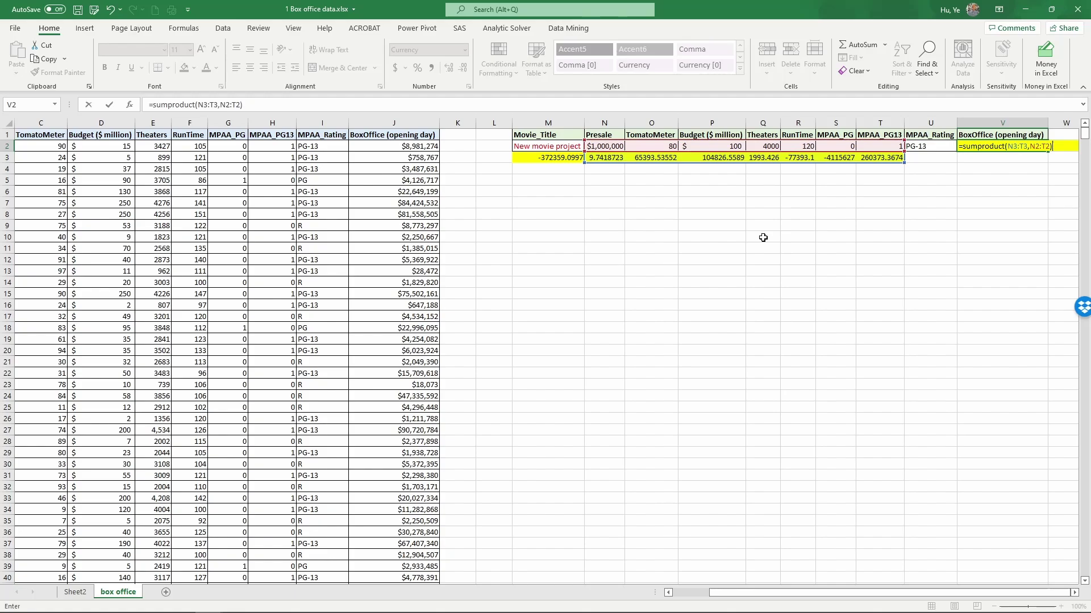
pyautogui.write('+')
pyautogui.click(568, 158)
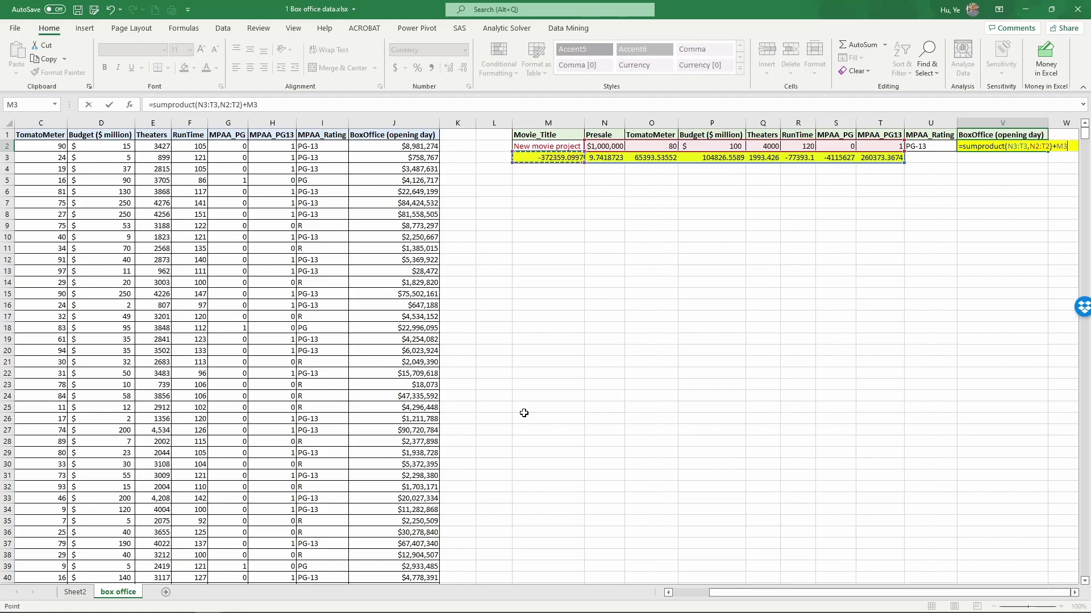
pyautogui.press('Return')
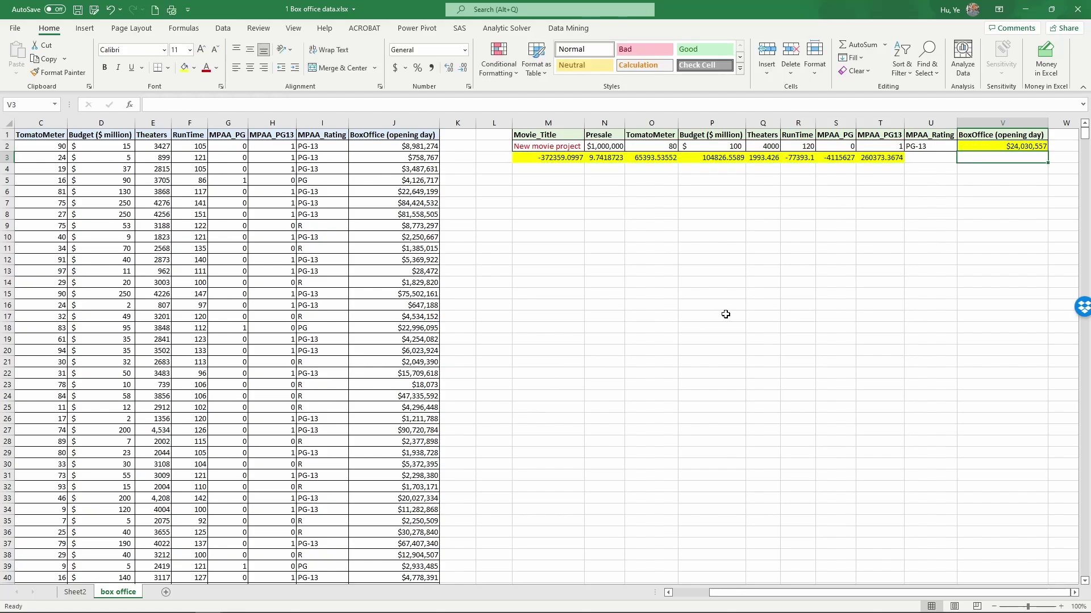
pyautogui.click(1009, 148)
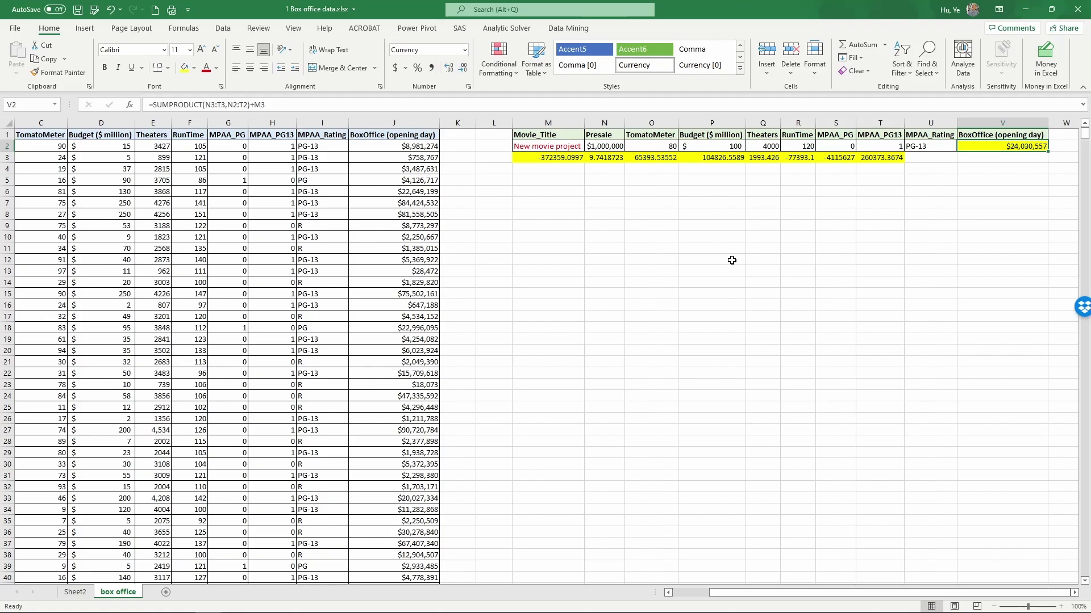
# Rename Sheet2 to 'regression results', then go back to the 'box office' sheet
pyautogui.click(74, 594)
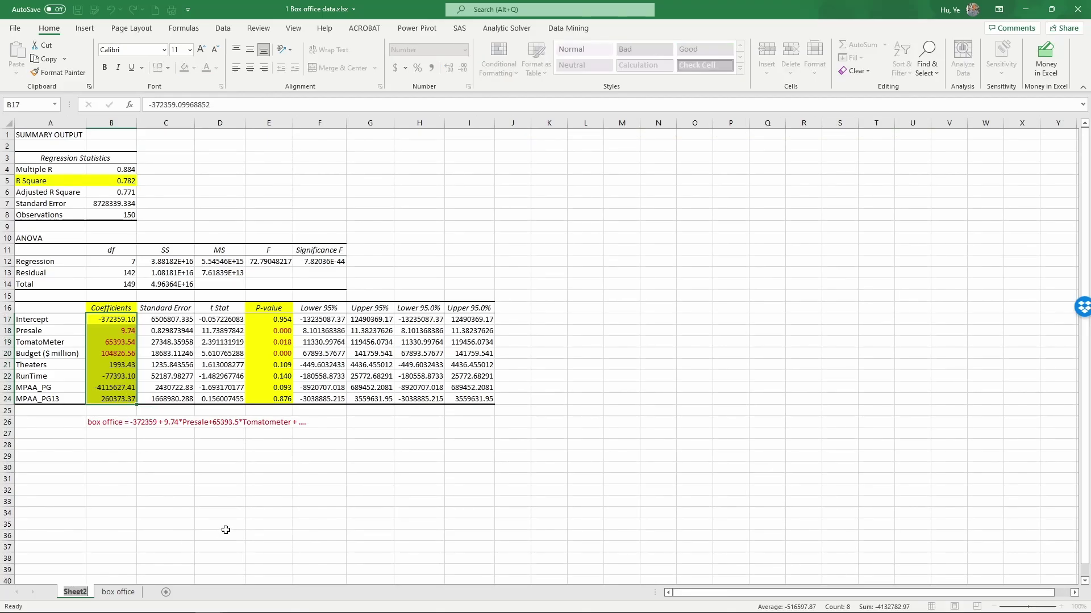
pyautogui.write('re')
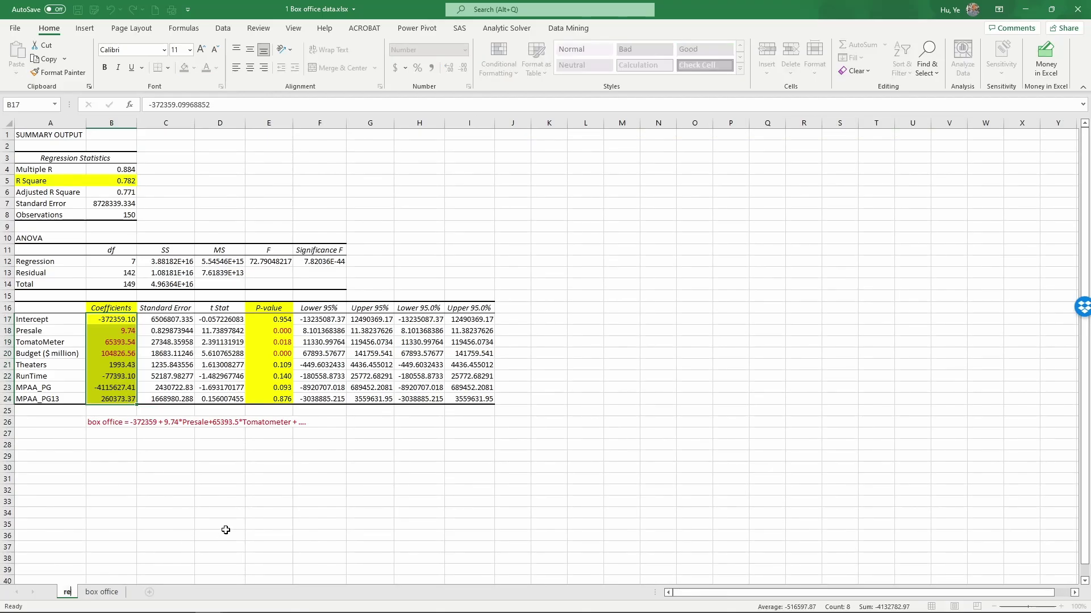
pyautogui.write('gression results')
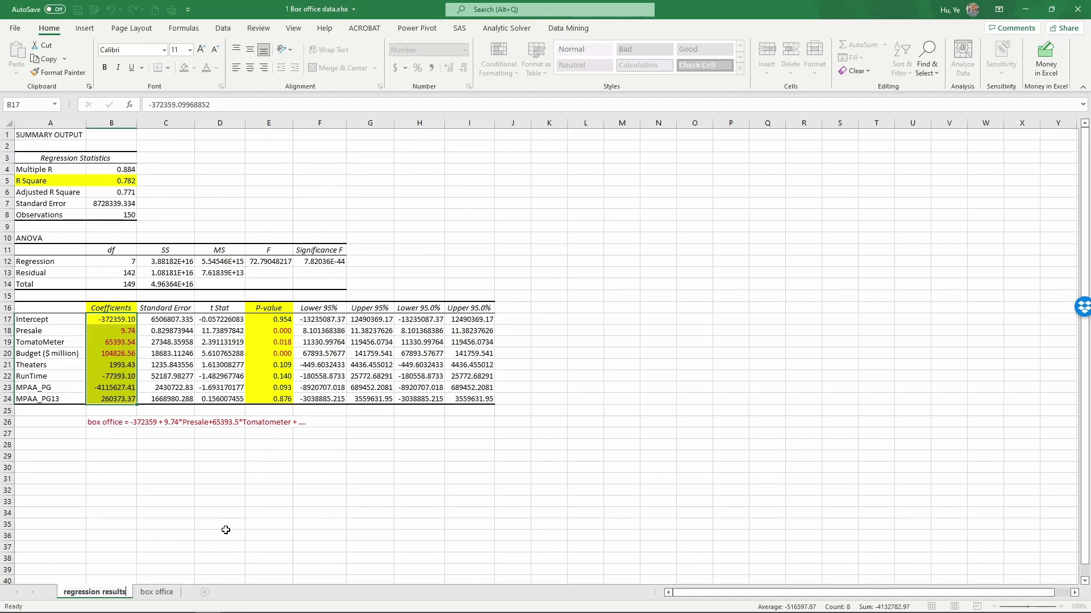
pyautogui.press('Return')
pyautogui.click(157, 591)
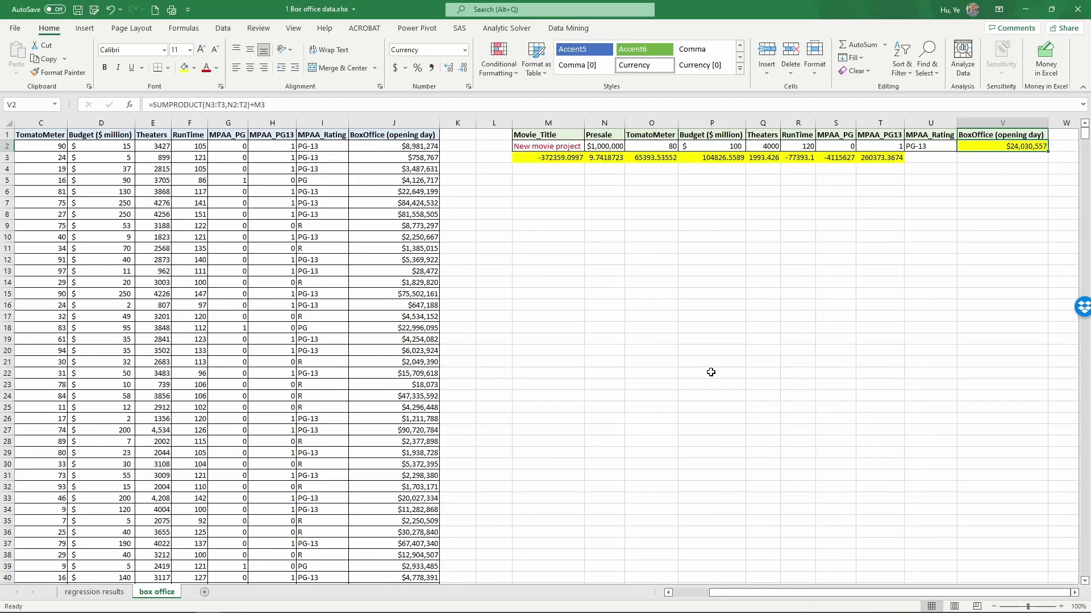